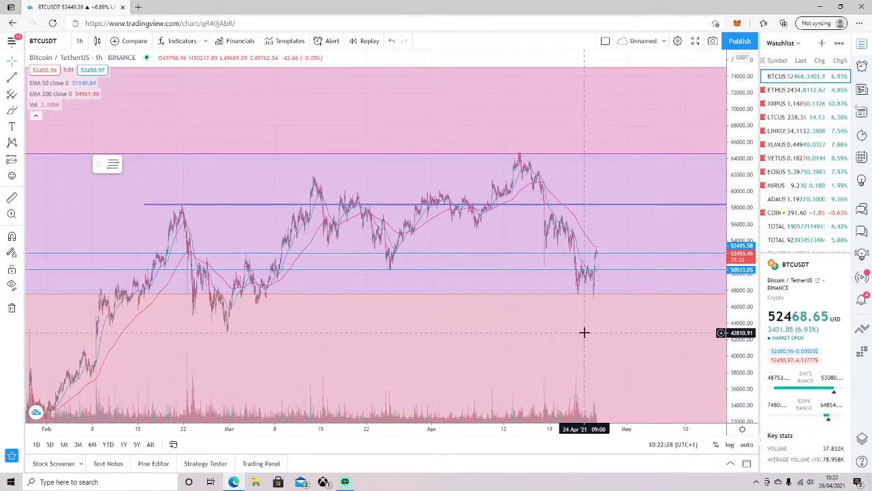
# Examine the hourly BTCUSDT price action from February to late April against the drawn horizontal levels and shaded zones.
pyautogui.moveTo(633, 360); pyautogui.dragTo(526, 353)
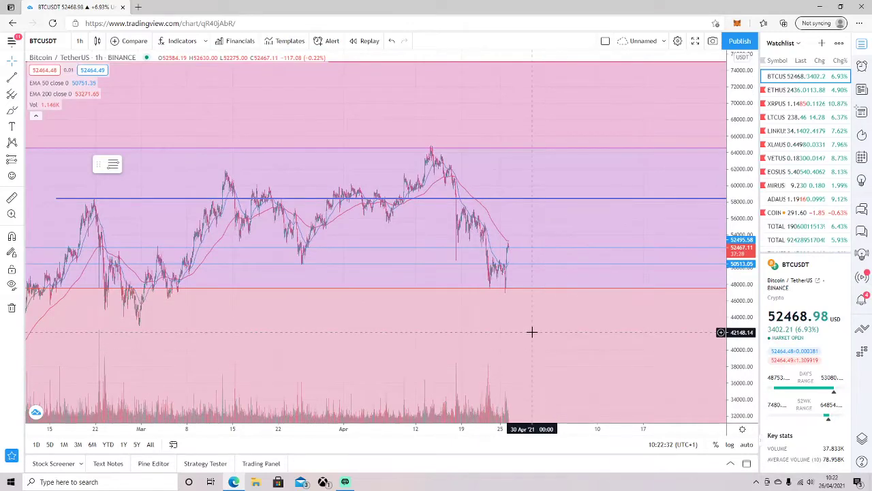
pyautogui.scroll(1, 492, 292)
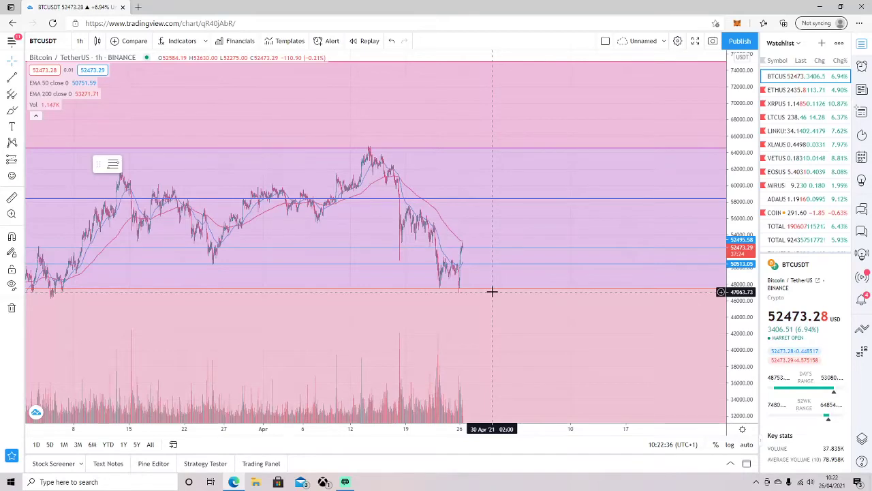
pyautogui.scroll(1, 492, 292)
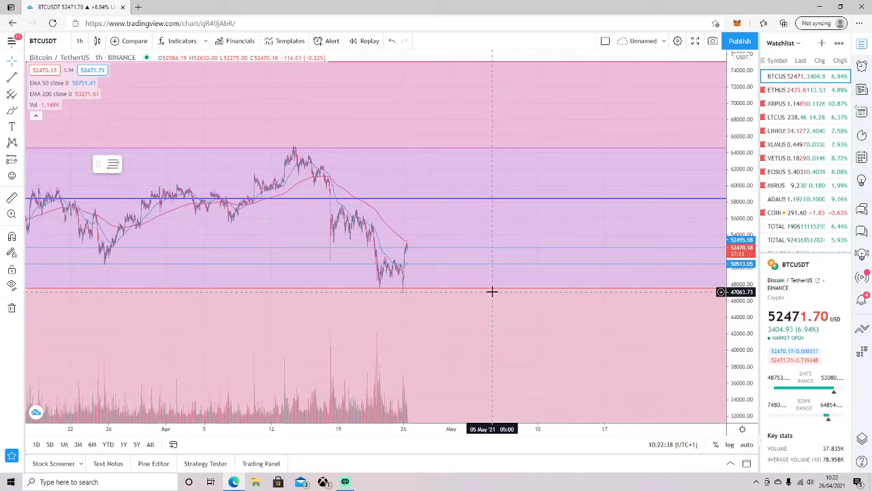
pyautogui.scroll(2, 492, 292)
pyautogui.moveTo(391, 316); pyautogui.dragTo(542, 316)
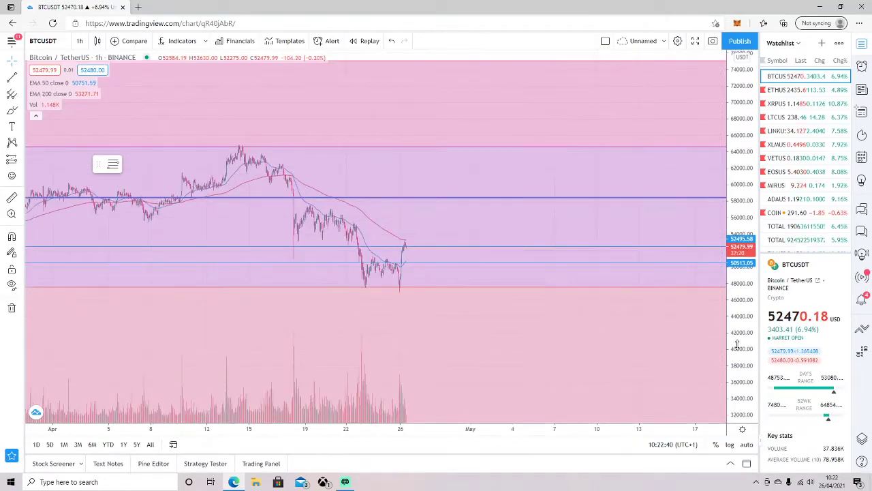
pyautogui.moveTo(737, 344); pyautogui.dragTo(737, 298)
pyautogui.scroll(2, 263, 357)
pyautogui.scroll(-4, 270, 348)
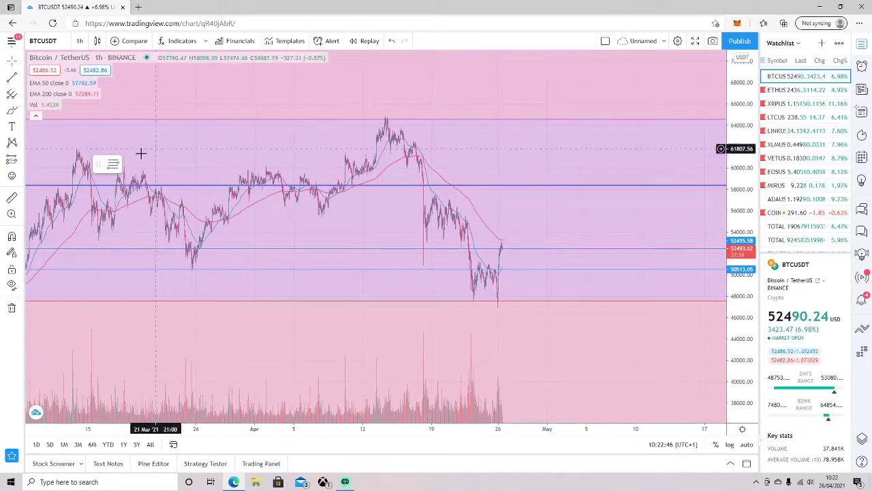
pyautogui.moveTo(744, 368); pyautogui.dragTo(739, 350)
pyautogui.scroll(-5, 480, 329)
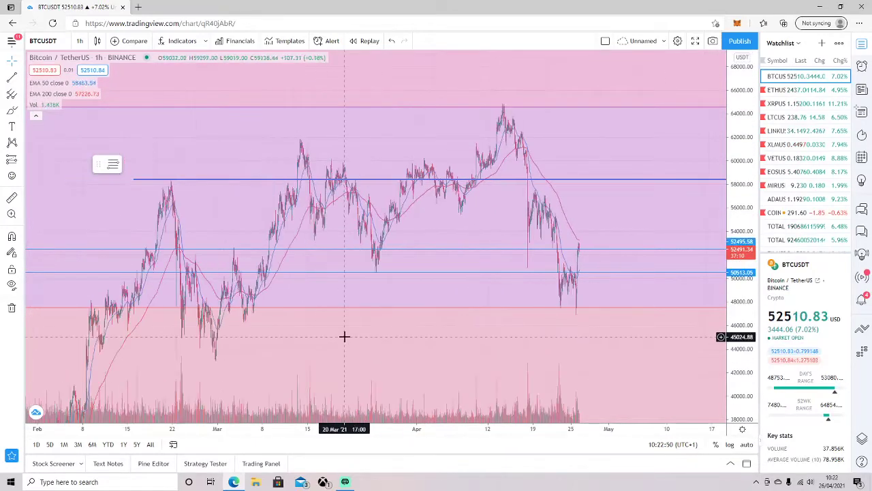
pyautogui.scroll(3, 544, 330)
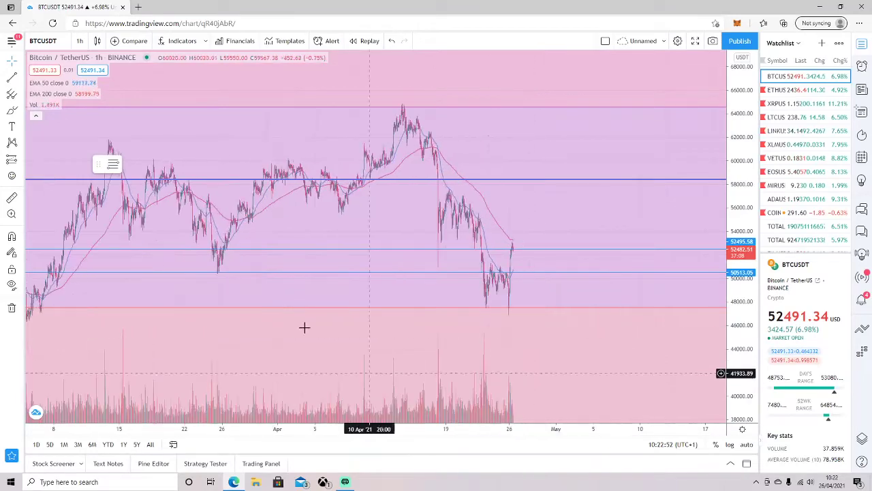
pyautogui.scroll(4, 418, 225)
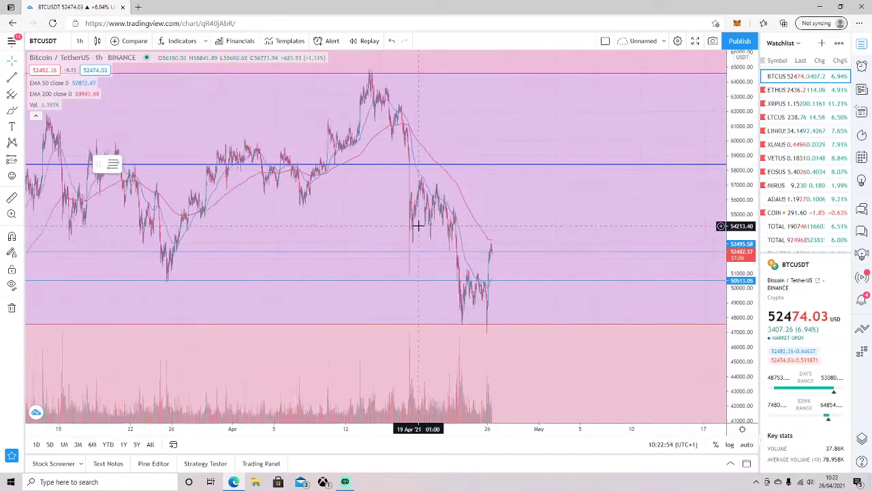
# Examine the BTCUSDT candles from 18 to 26 April up close around the 50513.05 and 52495.58 levels and the two EMAs.
pyautogui.moveTo(357, 294); pyautogui.dragTo(454, 280)
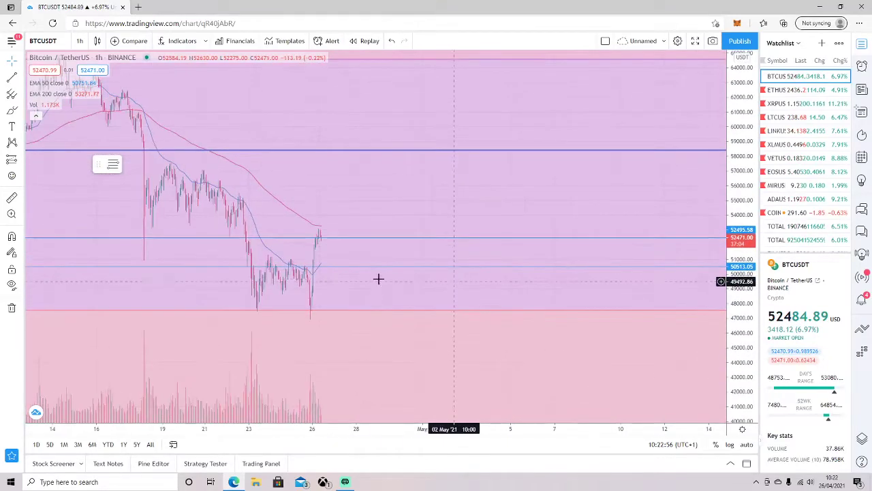
pyautogui.scroll(3, 258, 268)
pyautogui.moveTo(202, 339); pyautogui.dragTo(426, 323)
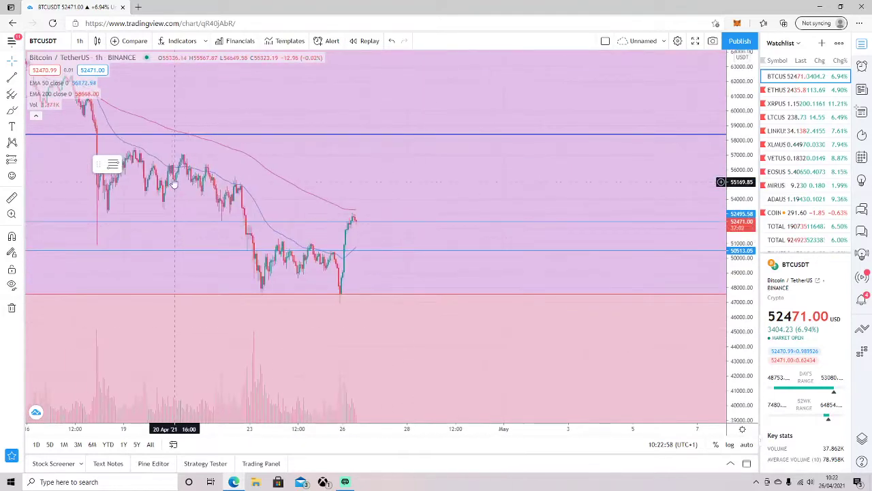
pyautogui.scroll(-1, 213, 116)
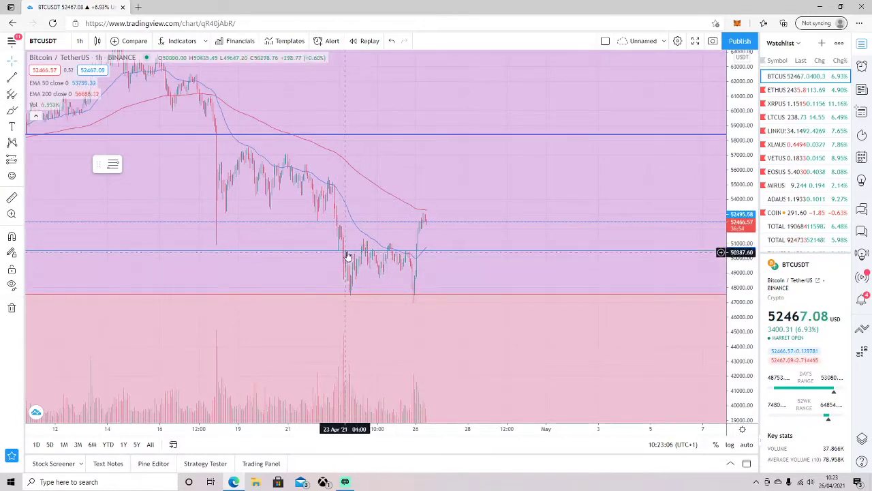
pyautogui.scroll(-2, 345, 256)
pyautogui.moveTo(748, 398); pyautogui.dragTo(744, 315)
pyautogui.scroll(1, 606, 329)
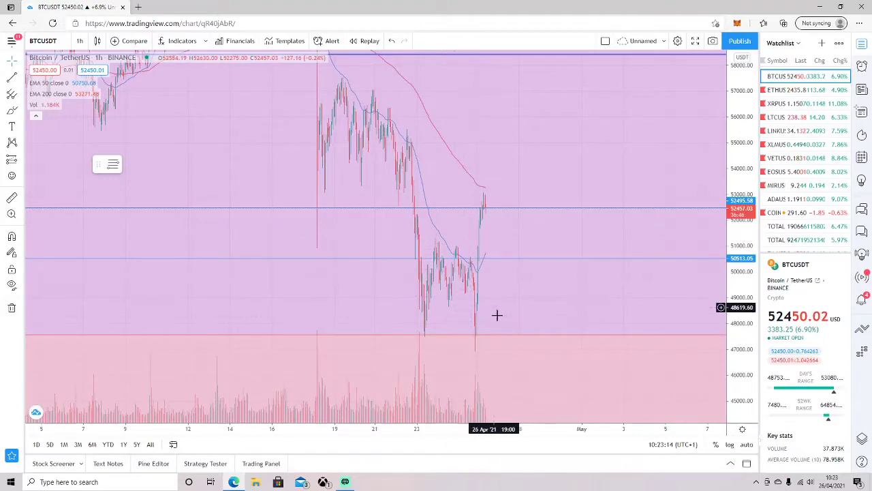
pyautogui.scroll(4, 498, 323)
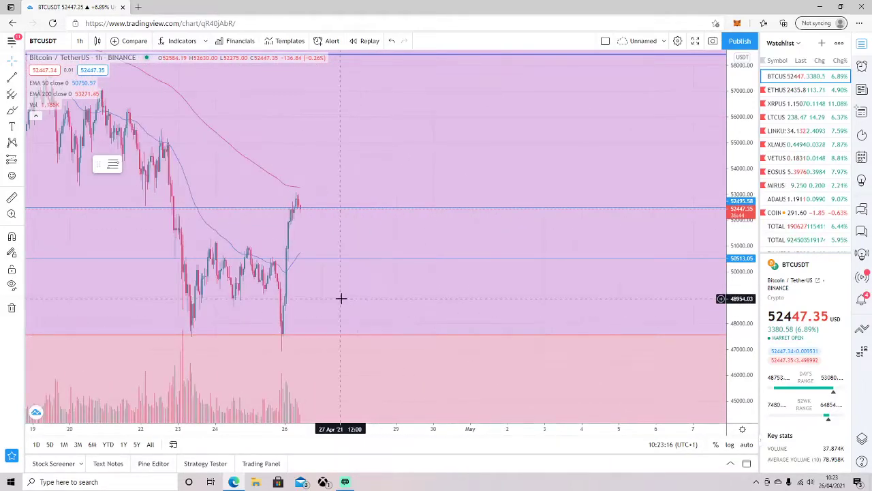
pyautogui.moveTo(355, 297); pyautogui.dragTo(391, 295)
pyautogui.hscroll(-2, 440, 300)
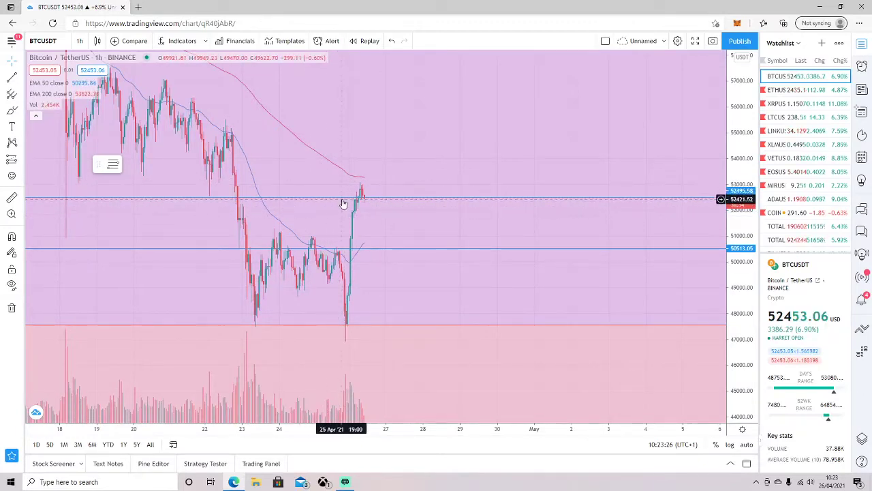
pyautogui.scroll(-2, 341, 193)
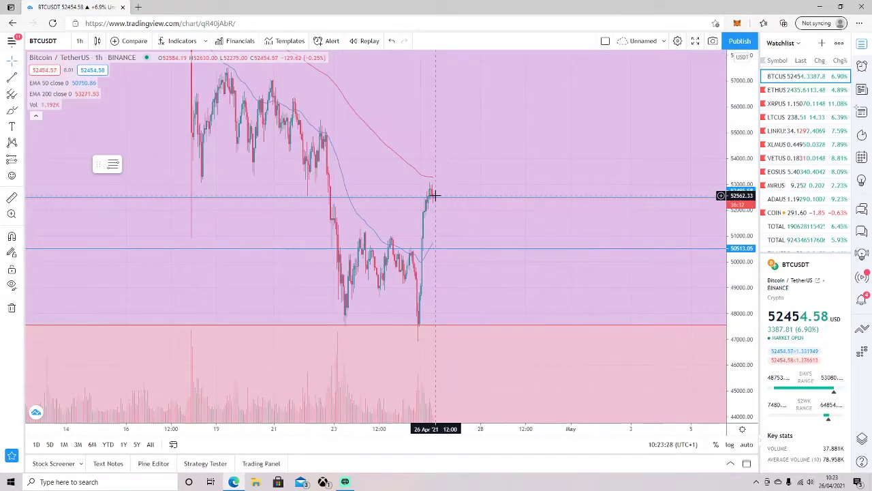
pyautogui.moveTo(734, 101); pyautogui.dragTo(736, 222)
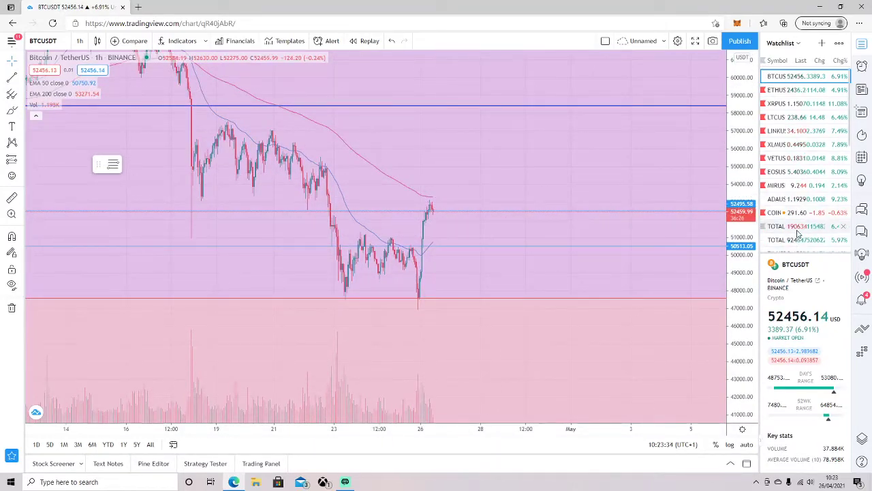
# Open the Crypto Total Market Cap (TOTAL) chart and examine recent price action around the drawn triangle and the 200 EMA.
pyautogui.click(798, 232)
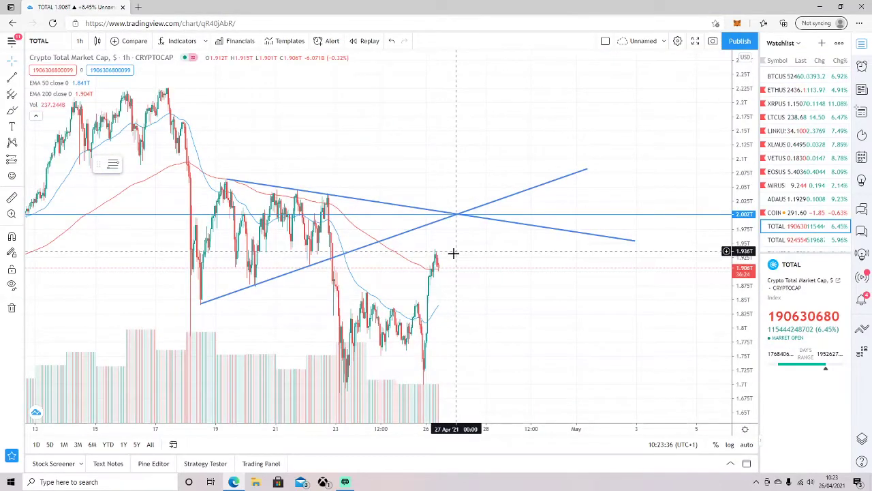
pyautogui.scroll(3, 456, 249)
pyautogui.moveTo(384, 284); pyautogui.dragTo(523, 284)
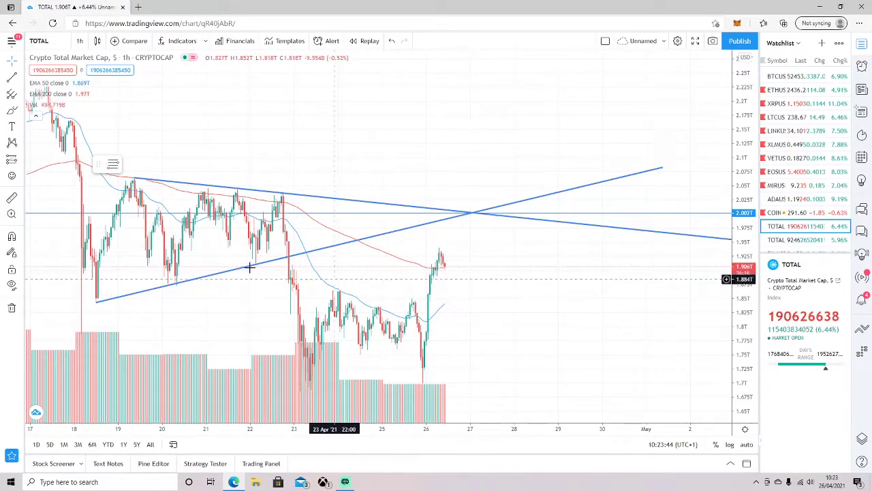
pyautogui.scroll(-2, 191, 246)
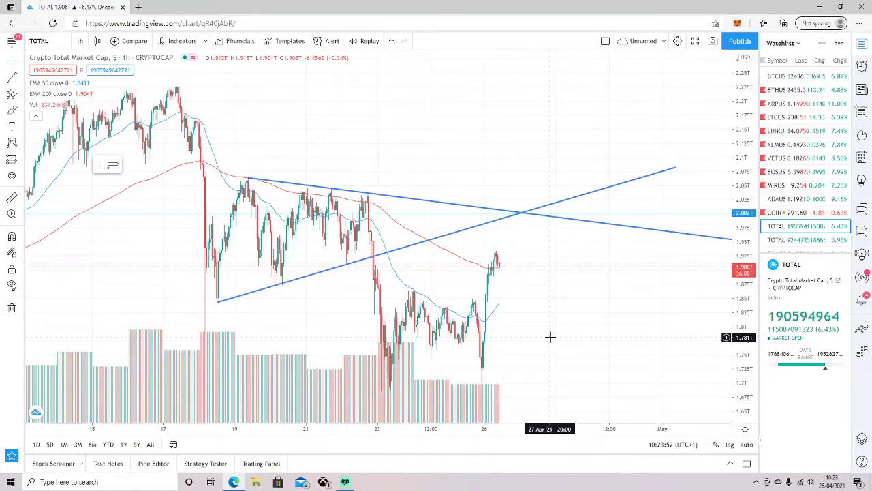
pyautogui.moveTo(549, 337); pyautogui.dragTo(541, 203)
pyautogui.moveTo(564, 251); pyautogui.dragTo(576, 318)
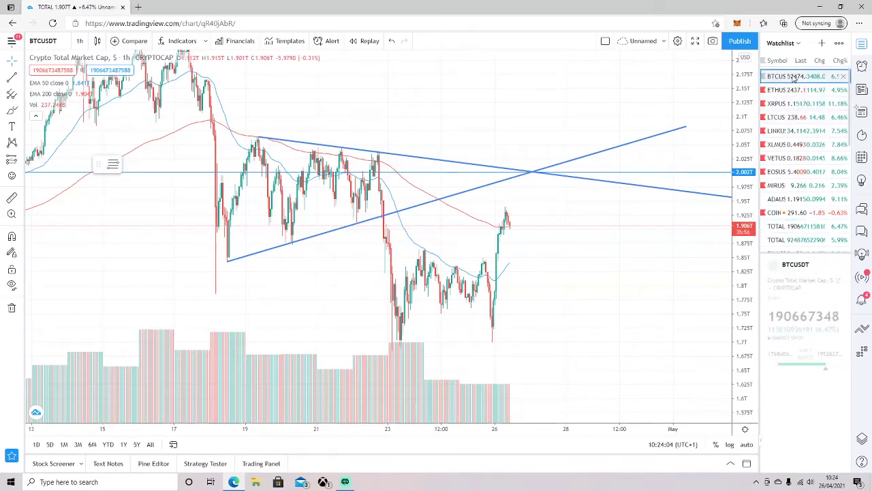
# Return to the BTCUSDT chart and frame April's price action with empty space after the latest candle.
pyautogui.click(794, 77)
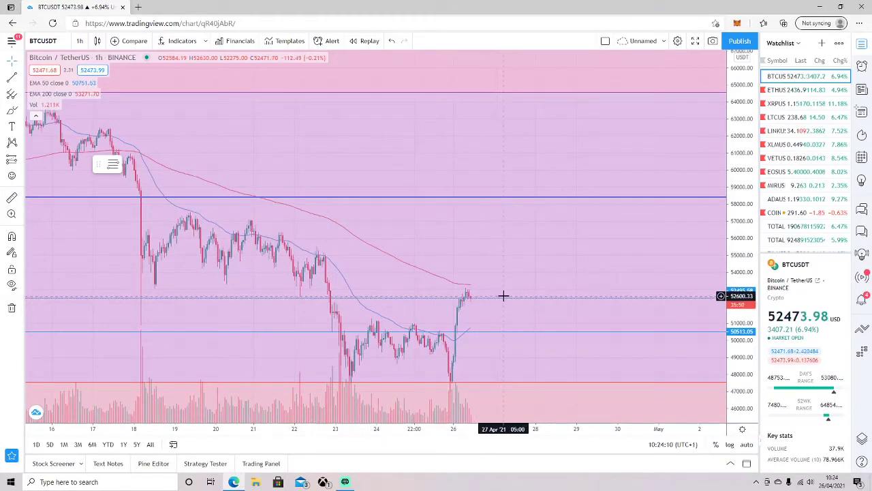
pyautogui.scroll(-1, 505, 303)
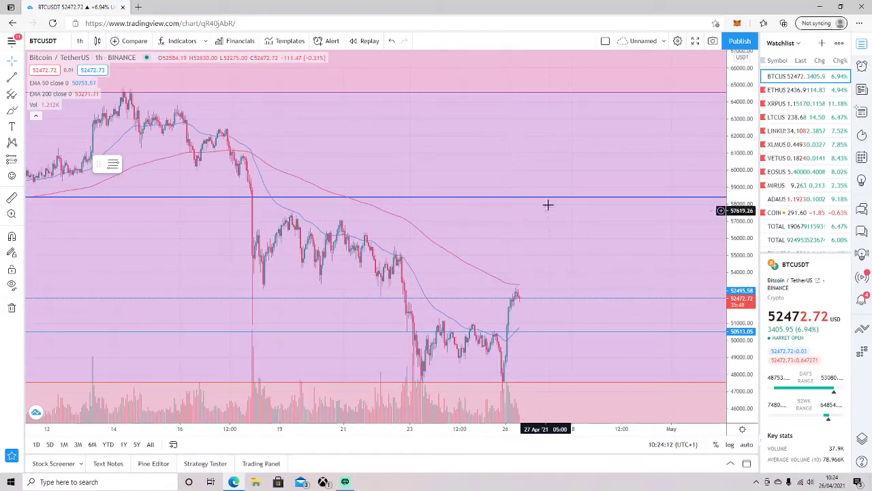
pyautogui.scroll(-3, 554, 201)
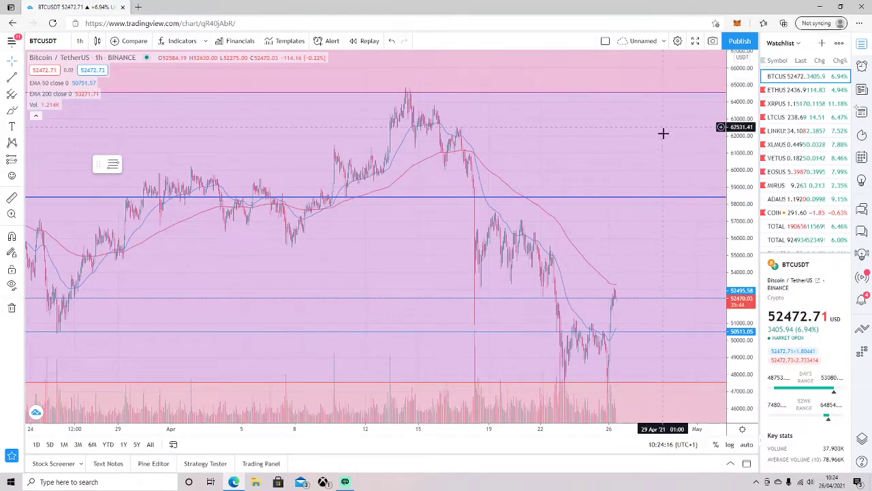
pyautogui.moveTo(676, 265); pyautogui.dragTo(499, 245)
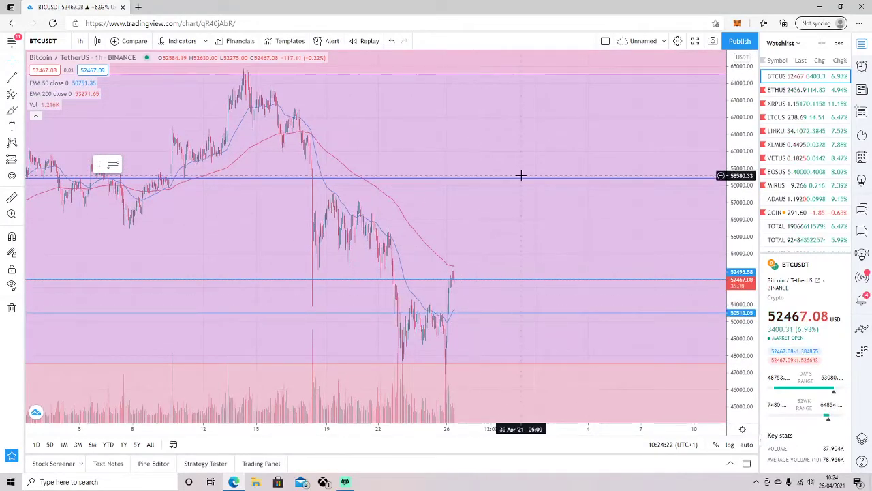
# Draw an arrow from the current BTCUSDT price down to about 50,650, and a second from about 50,570 up to about 57,800.
pyautogui.click(21, 80)
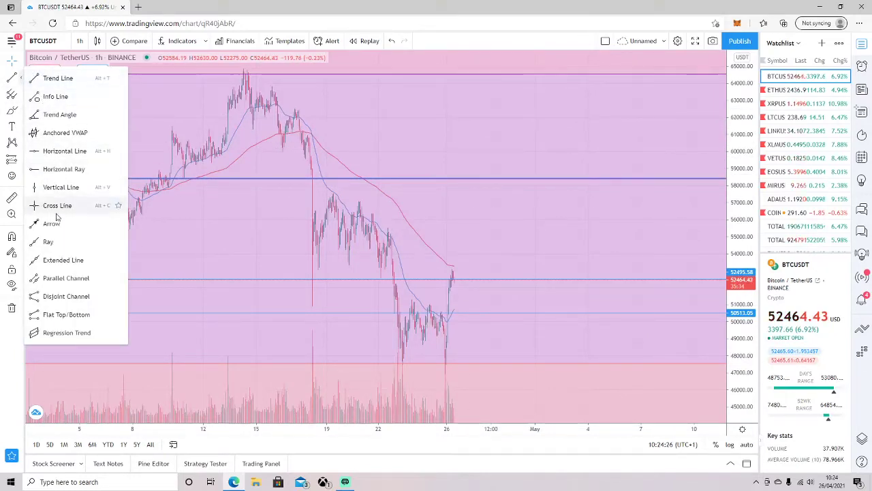
pyautogui.click(53, 237)
pyautogui.click(457, 279)
pyautogui.click(483, 309)
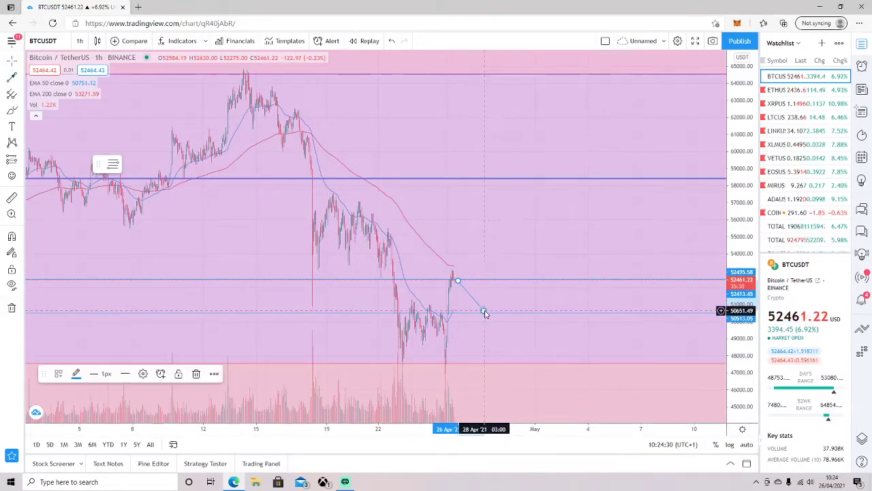
pyautogui.click(12, 80)
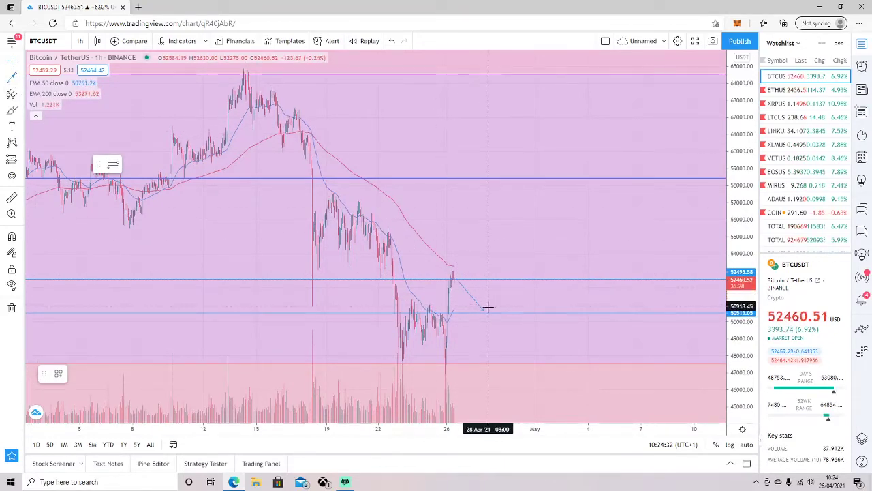
pyautogui.click(572, 190)
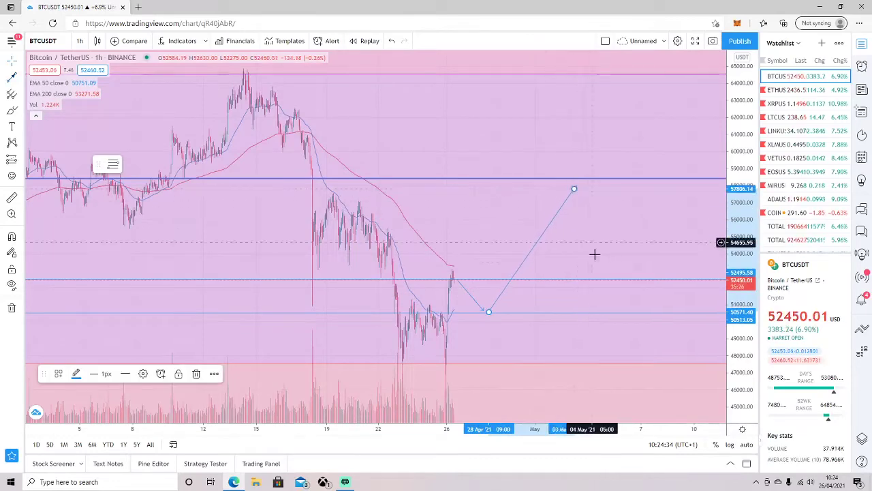
pyautogui.scroll(-2, 611, 291)
pyautogui.moveTo(454, 350); pyautogui.dragTo(414, 336)
# Open the XRPUSD chart from the watchlist and examine April's price action against the descending trend line and horizontal levels.
pyautogui.click(811, 106)
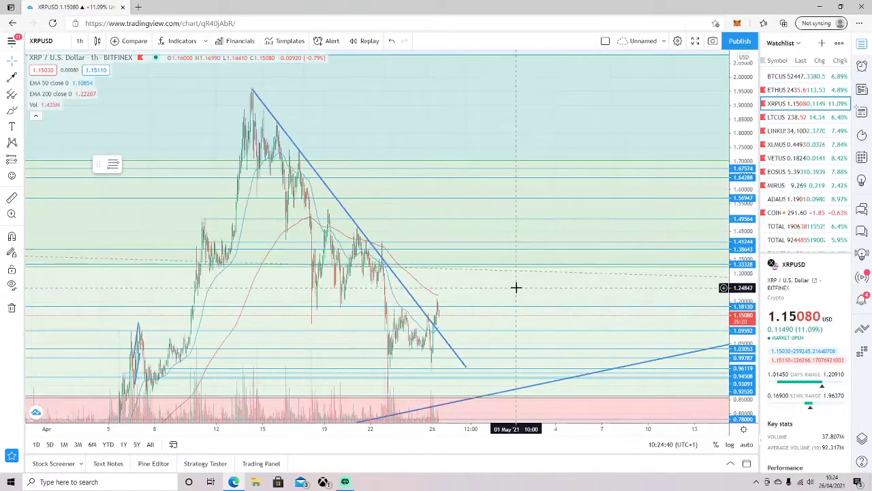
pyautogui.moveTo(516, 288); pyautogui.dragTo(495, 167)
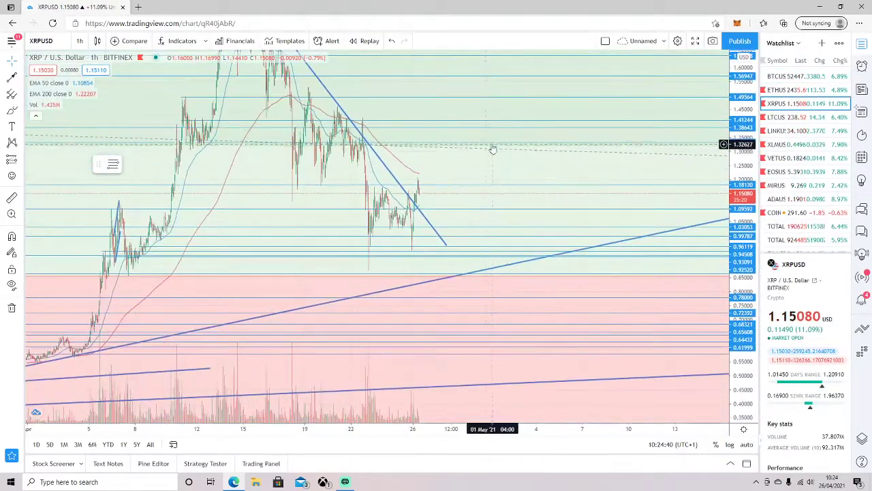
pyautogui.scroll(7, 421, 171)
pyautogui.scroll(-4, 281, 170)
pyautogui.scroll(-3, 282, 170)
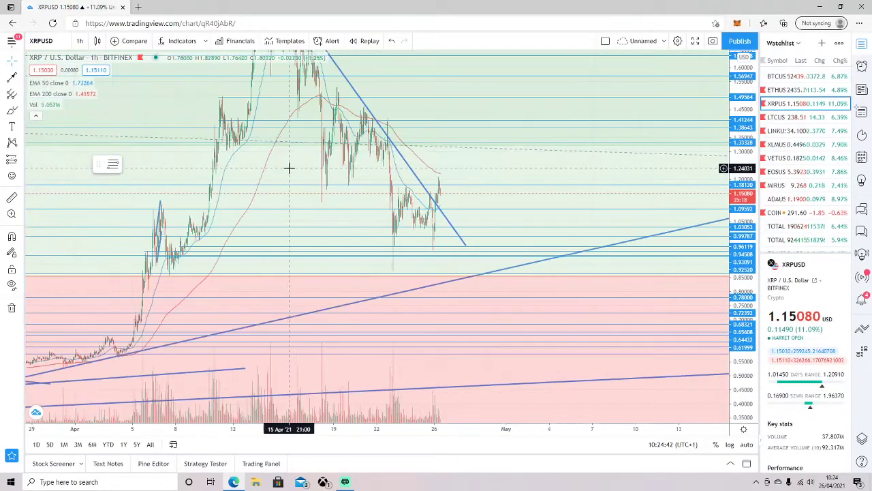
pyautogui.moveTo(291, 207); pyautogui.dragTo(306, 309)
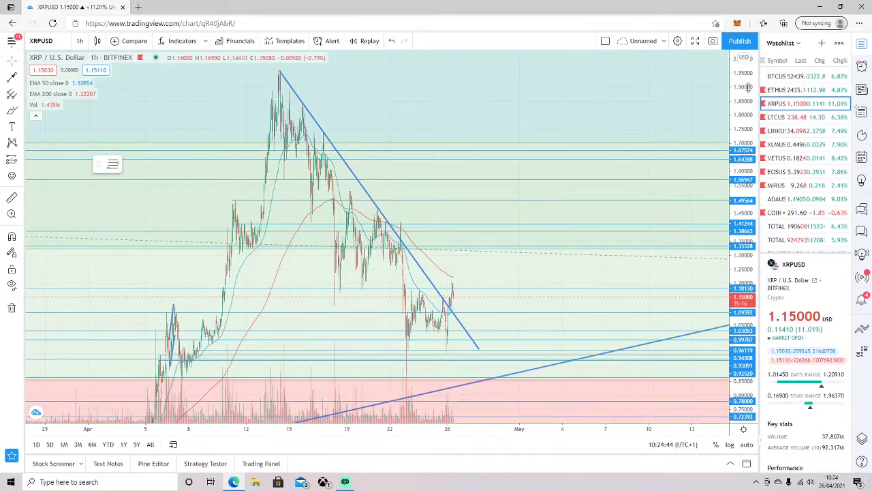
pyautogui.moveTo(744, 95); pyautogui.dragTo(743, 247)
# Switch the XRPUSD chart to the KRAKEN feed and examine the April candles around the drawn triangle.
pyautogui.click(52, 44)
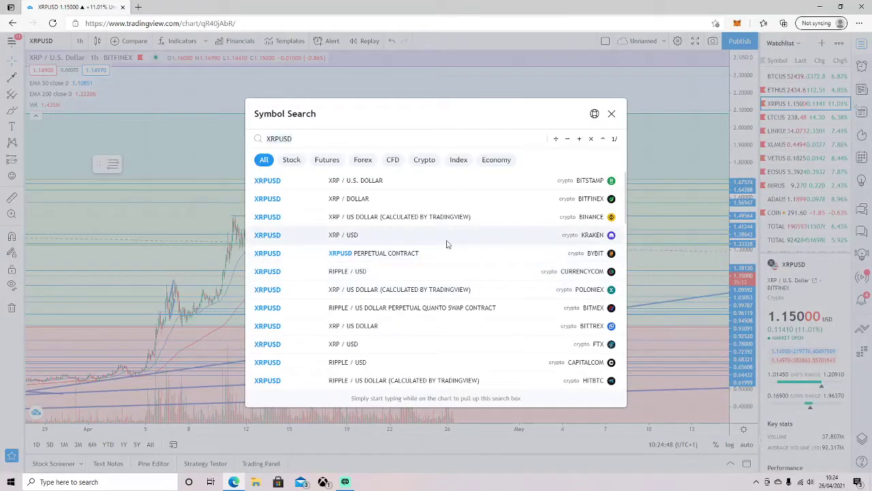
pyautogui.click(450, 240)
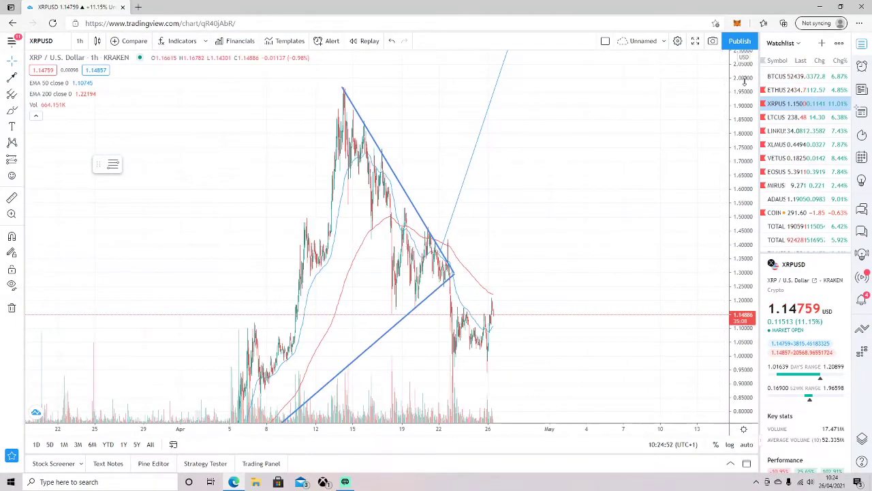
pyautogui.moveTo(746, 82); pyautogui.dragTo(743, 293)
pyautogui.scroll(6, 323, 268)
pyautogui.moveTo(318, 307); pyautogui.dragTo(620, 317)
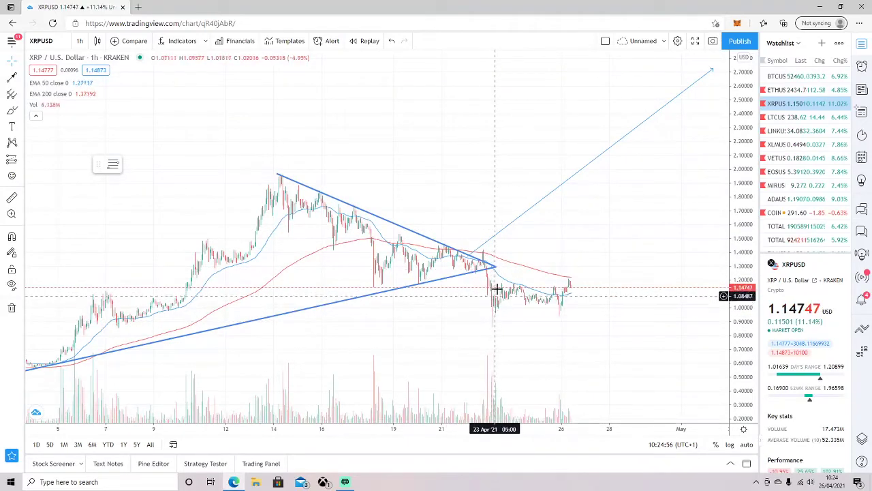
# Extend the descending trend line's lower end to about 0.832 on 29 April, and switch the XRPUSD chart to the BITFINEX feed.
pyautogui.moveTo(498, 269); pyautogui.dragTo(654, 332)
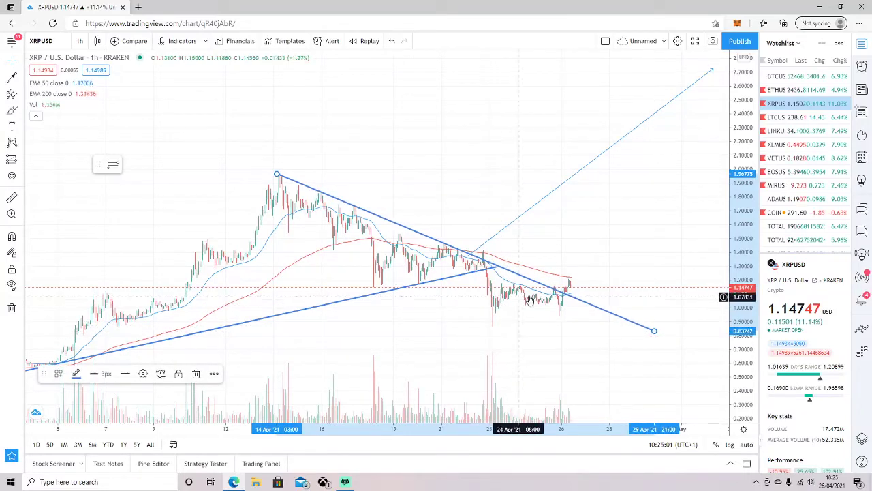
pyautogui.click(48, 45)
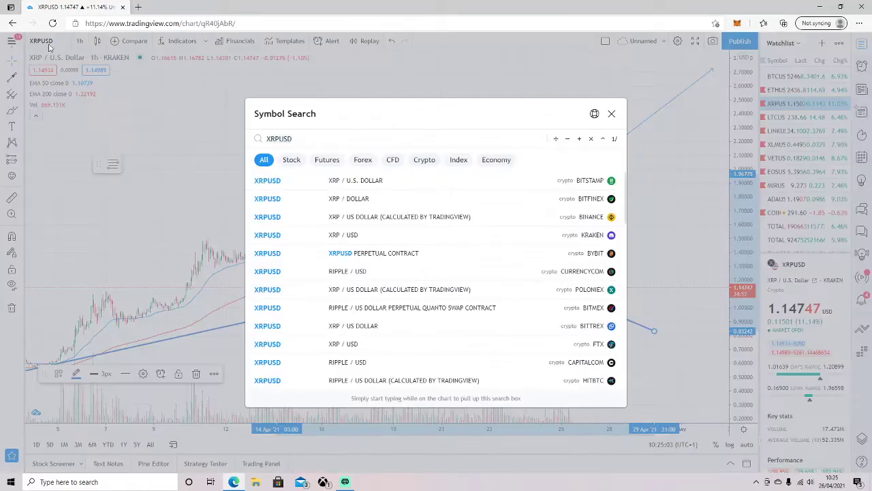
pyautogui.click(637, 188)
pyautogui.click(797, 104)
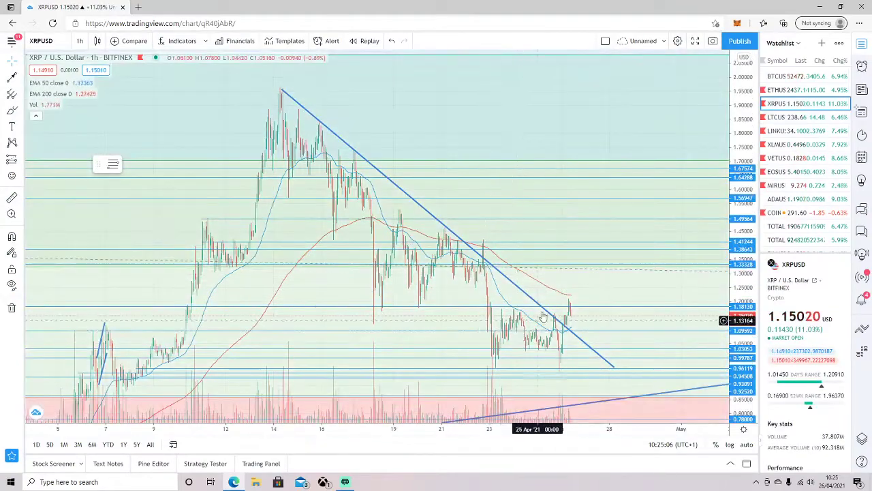
pyautogui.scroll(-4, 316, 249)
pyautogui.scroll(4, 416, 255)
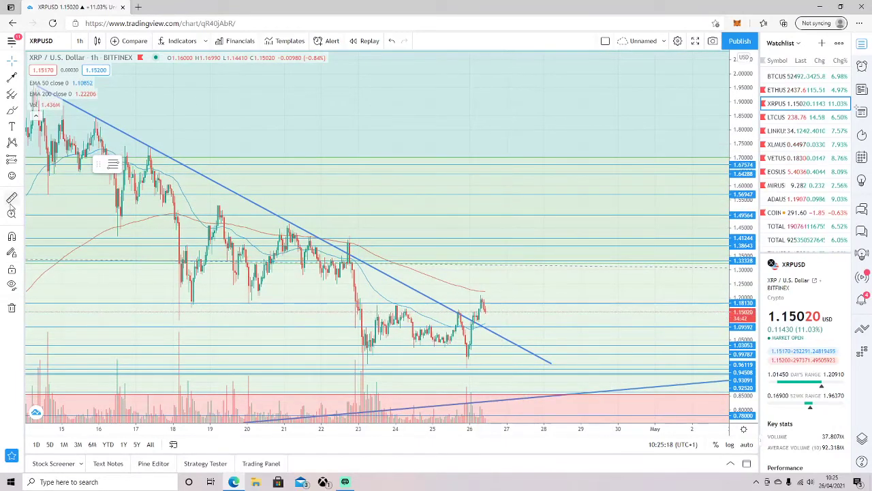
pyautogui.click(20, 81)
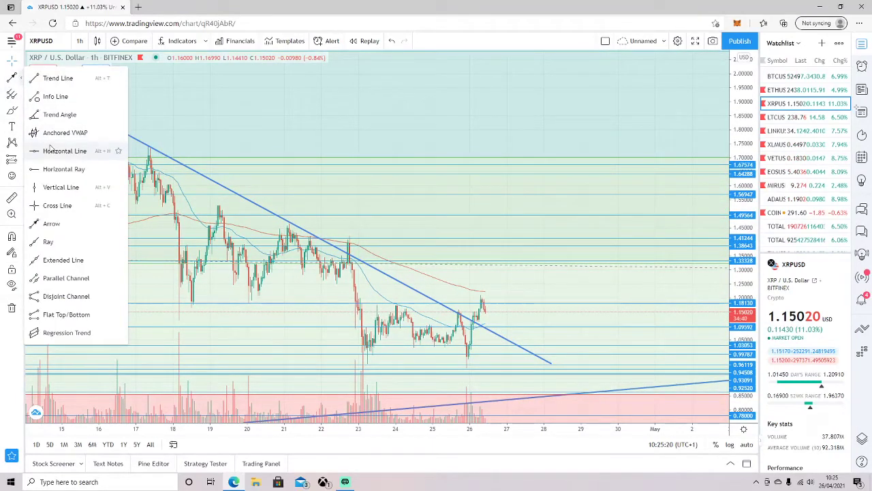
pyautogui.click(89, 151)
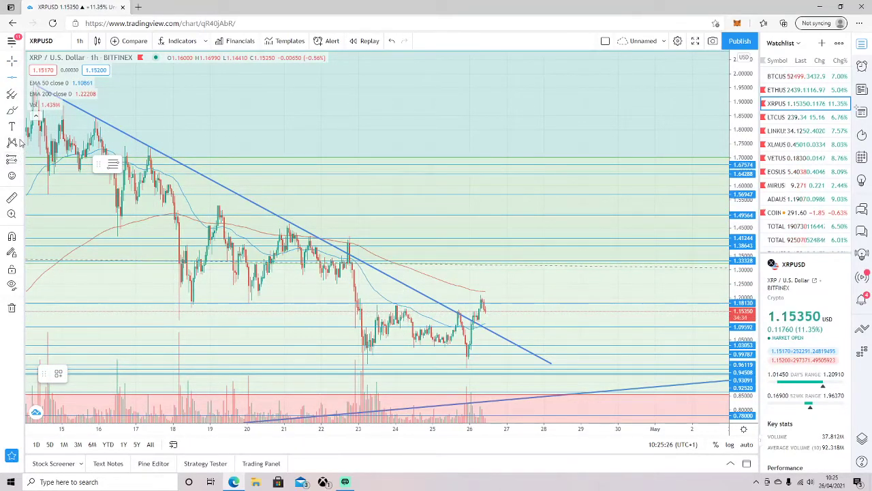
pyautogui.click(21, 79)
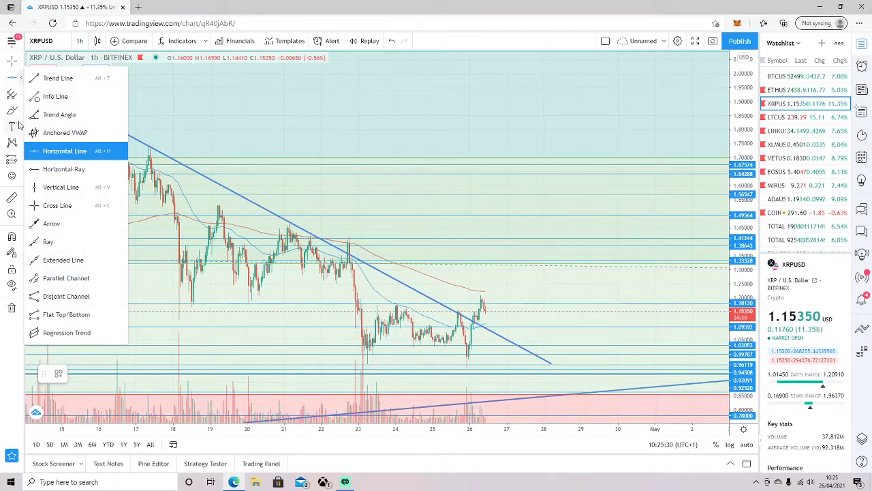
pyautogui.click(19, 92)
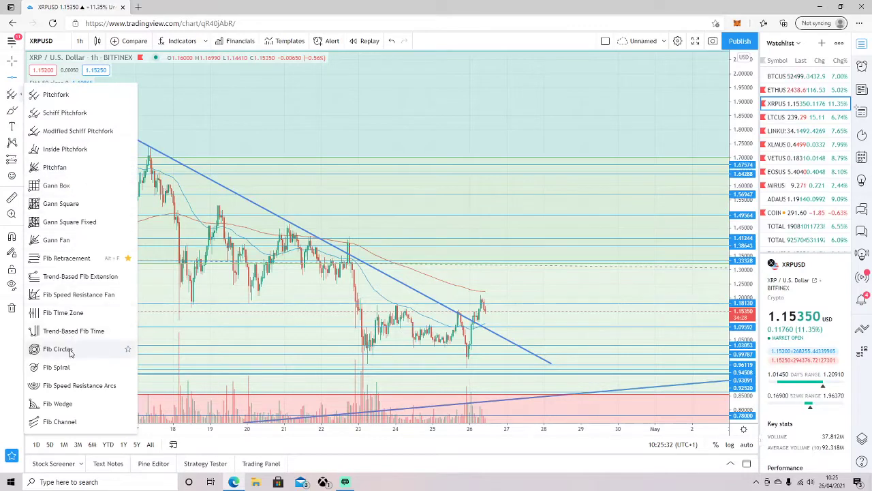
pyautogui.click(21, 160)
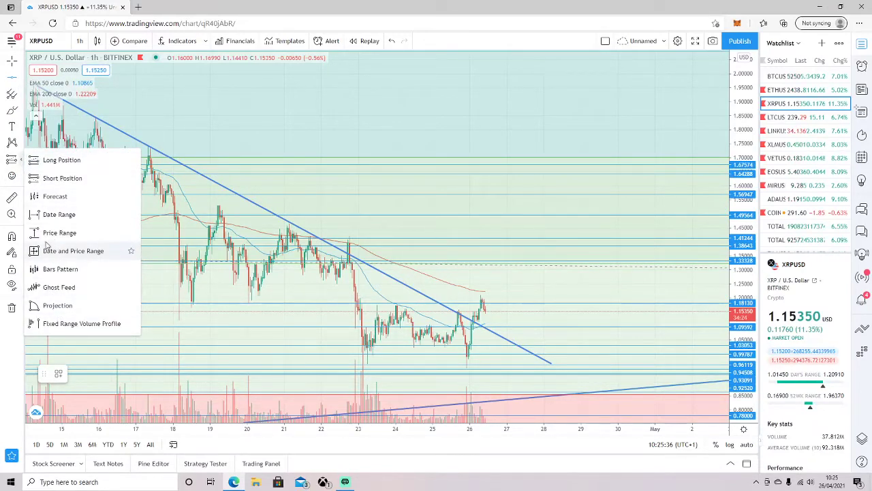
pyautogui.click(21, 176)
pyautogui.click(23, 177)
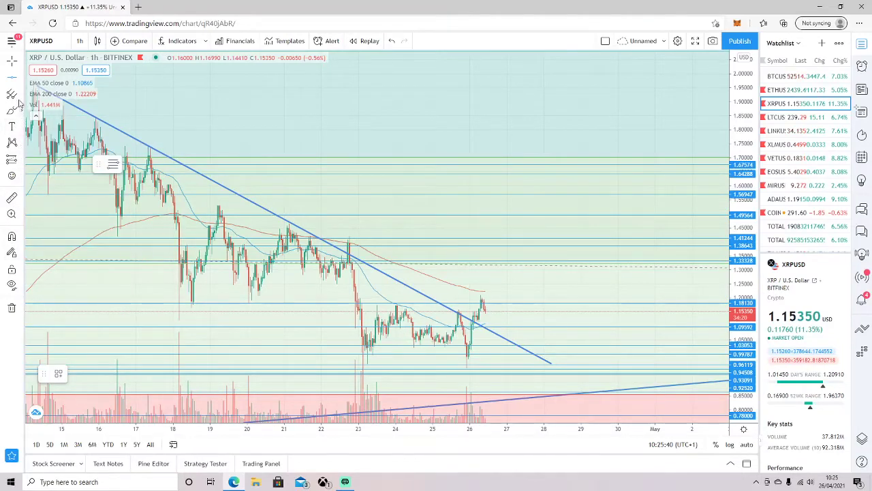
pyautogui.click(20, 77)
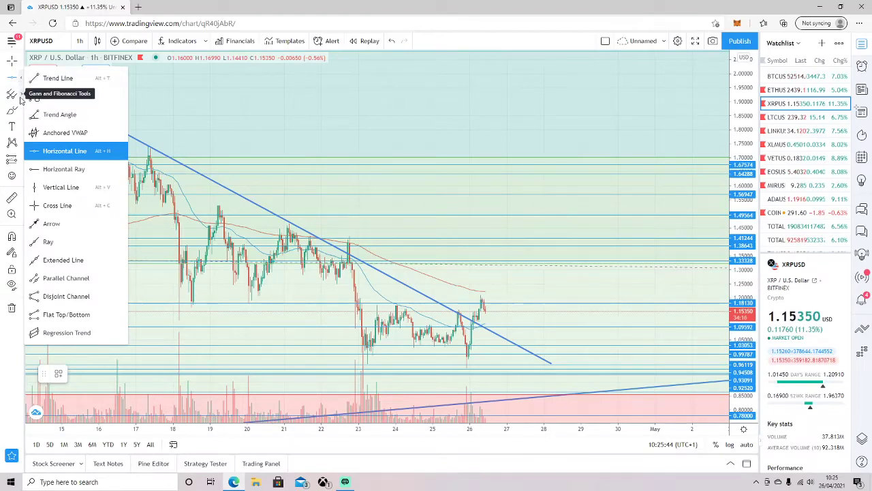
pyautogui.click(20, 94)
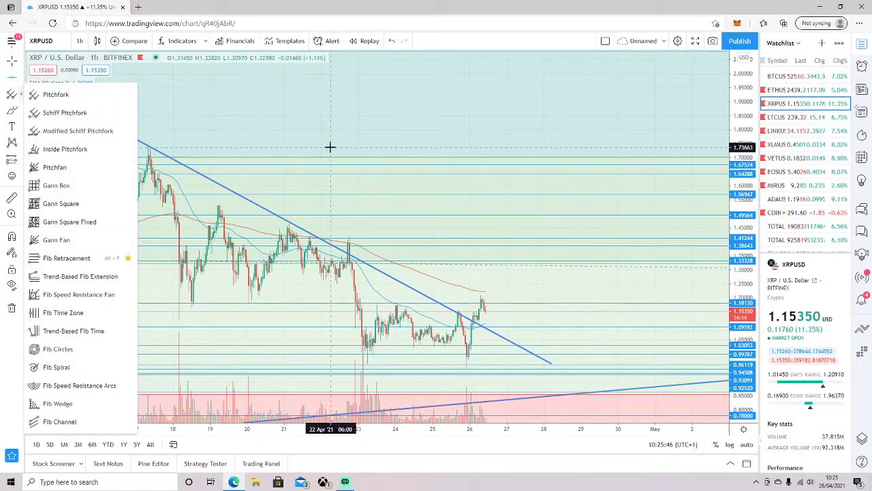
pyautogui.click(377, 147)
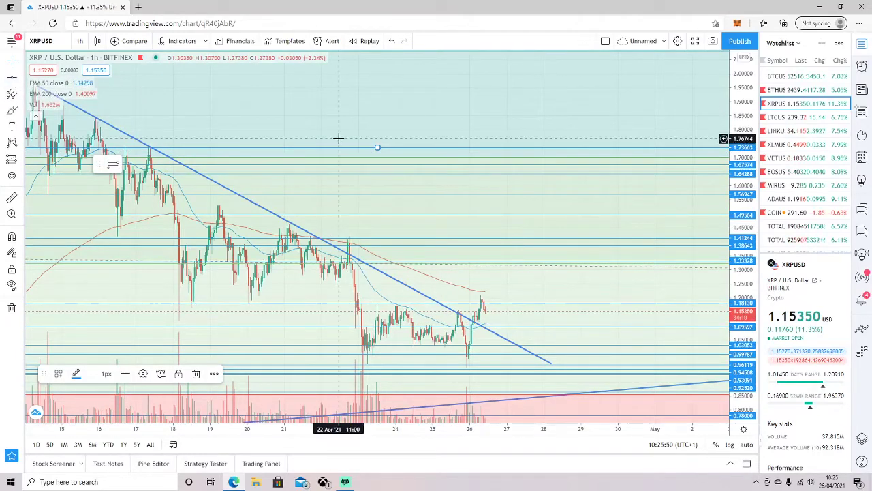
pyautogui.hotkey('ctrl', 'z')
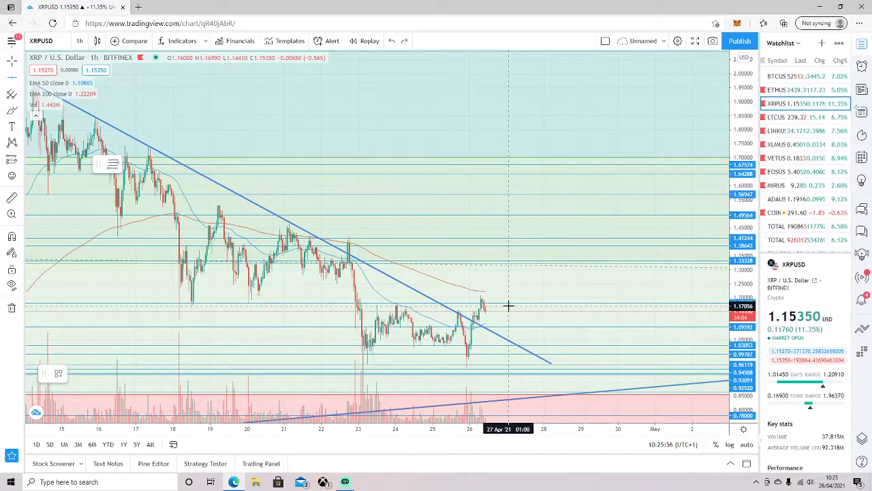
# Add two horizontal lines to the XRPUSD chart, at about 1.171 and 1.119.
pyautogui.hotkey('alt', 'h')
pyautogui.click(11, 77)
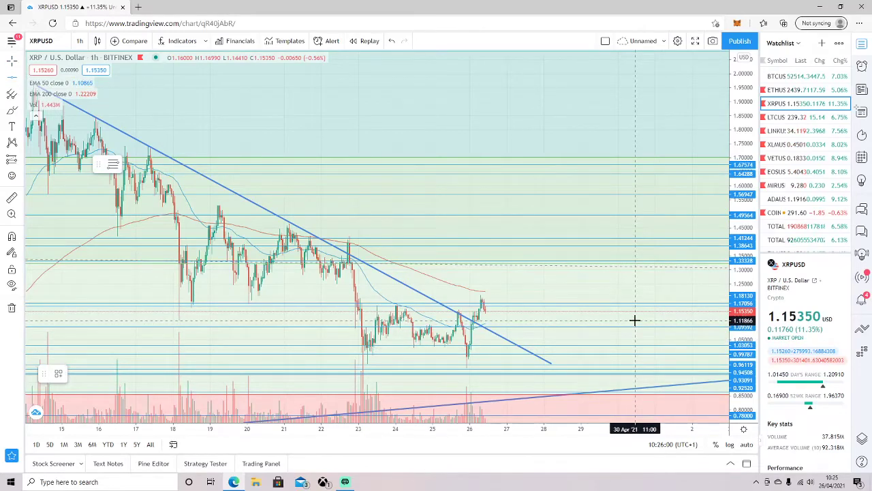
pyautogui.hotkey('alt', 'h')
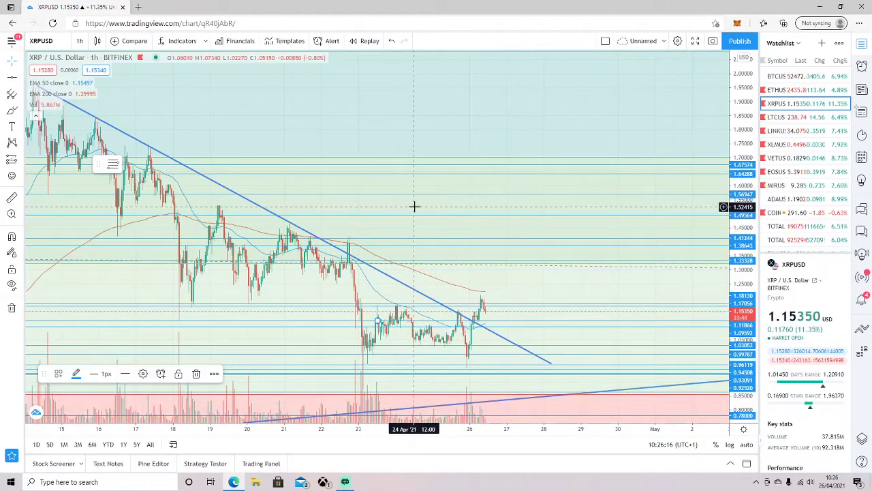
pyautogui.click(505, 208)
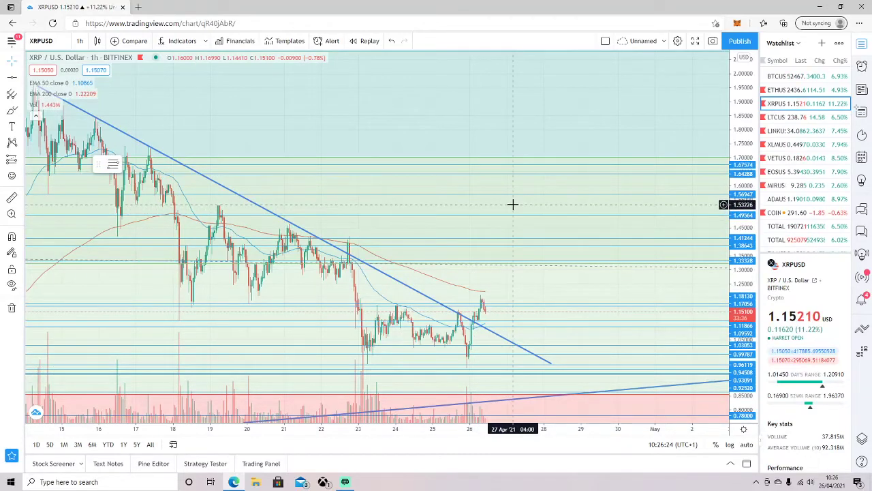
# Extend the descending trend line's lower end on the BITFINEX chart to about 0.815 on 30 April.
pyautogui.scroll(-5, 515, 208)
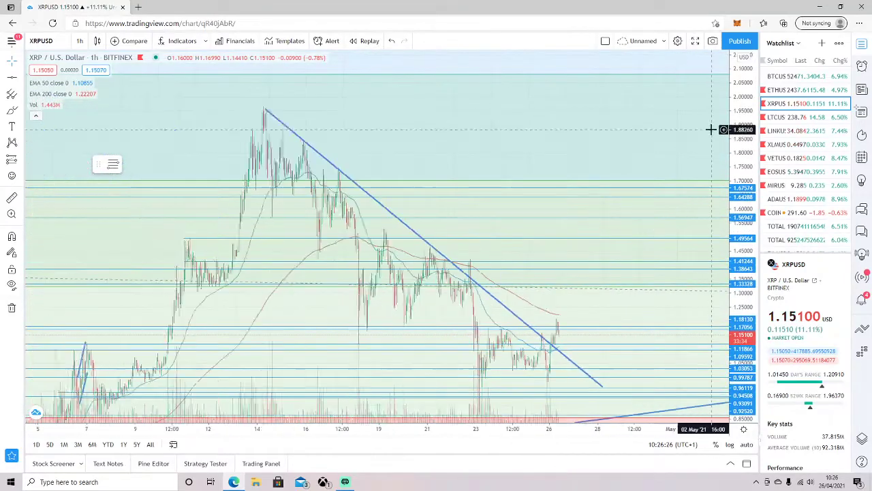
pyautogui.moveTo(754, 150); pyautogui.dragTo(732, 293)
pyautogui.moveTo(533, 192); pyautogui.dragTo(492, 249)
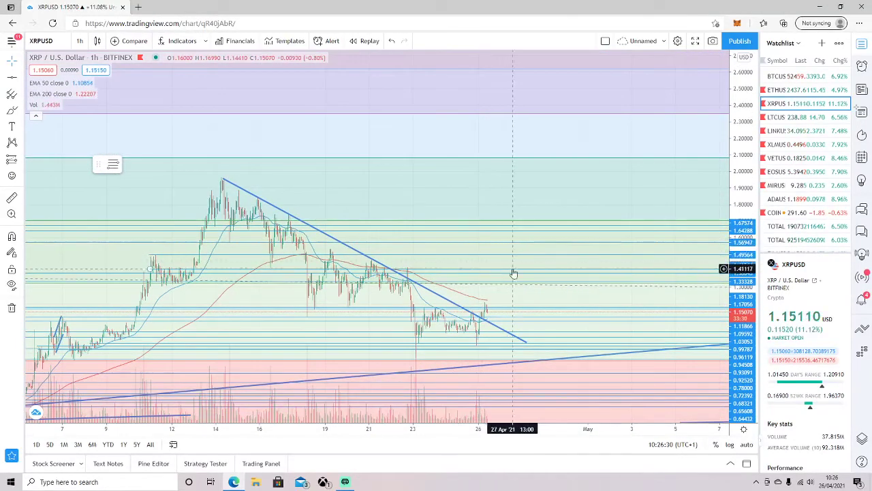
pyautogui.moveTo(529, 344)
pyautogui.mouseDown()
pyautogui.moveTo(561, 354)
pyautogui.moveTo(569, 368)
pyautogui.mouseUp()
# Draw an arrow from about 1.164 down to the descending trend line, and a second from about 1.057 up to about 1.513.
pyautogui.click(20, 79)
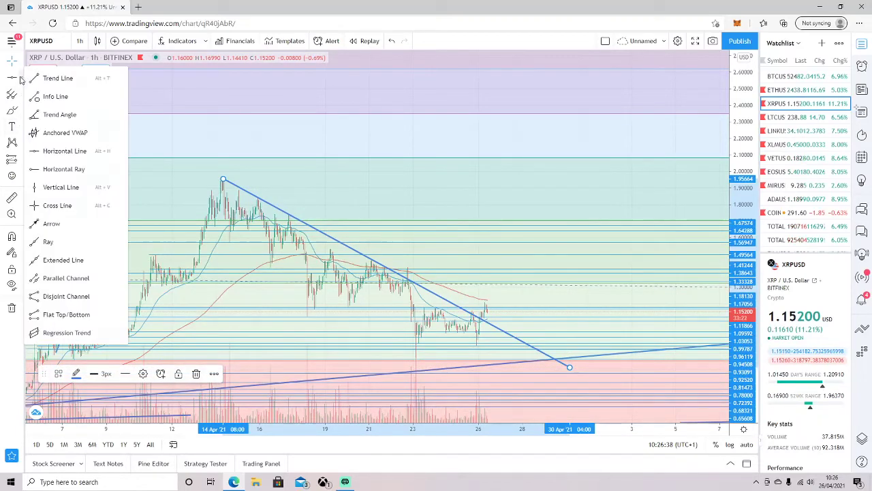
pyautogui.click(54, 227)
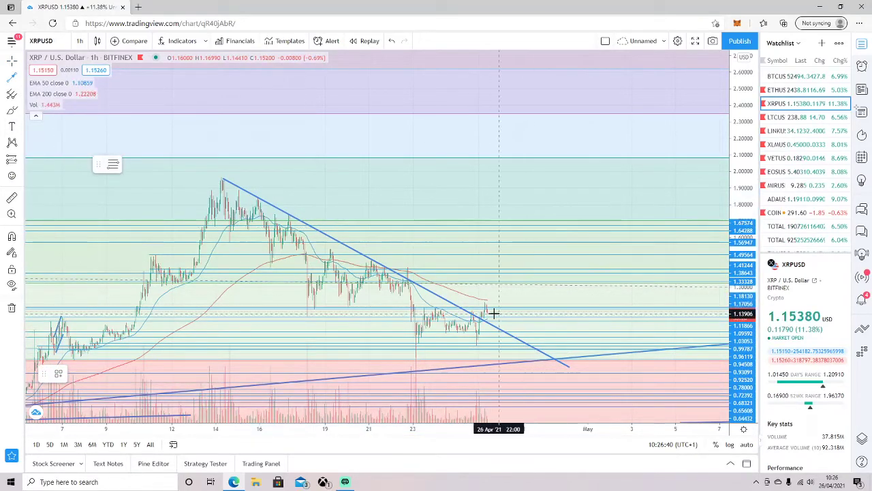
pyautogui.click(496, 327)
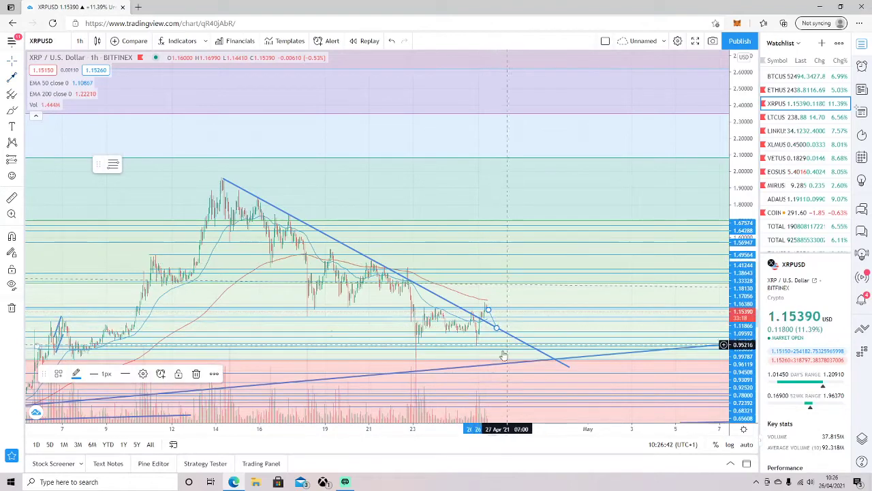
pyautogui.click(15, 76)
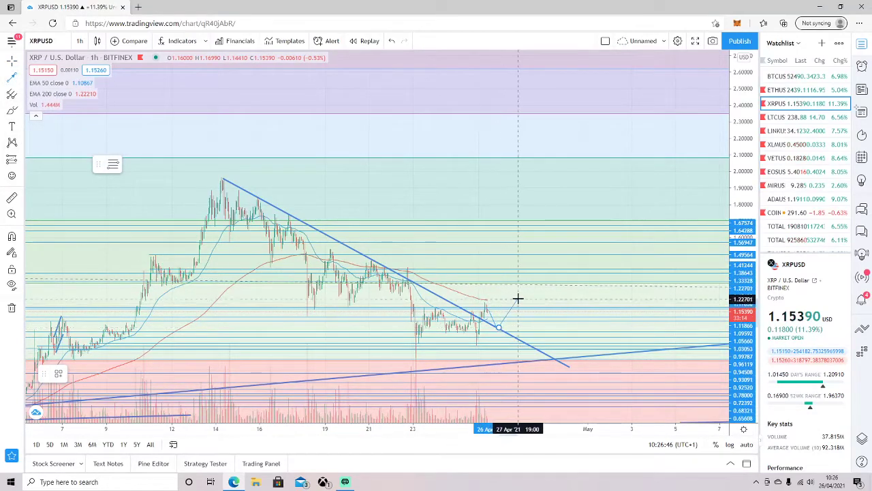
pyautogui.click(555, 251)
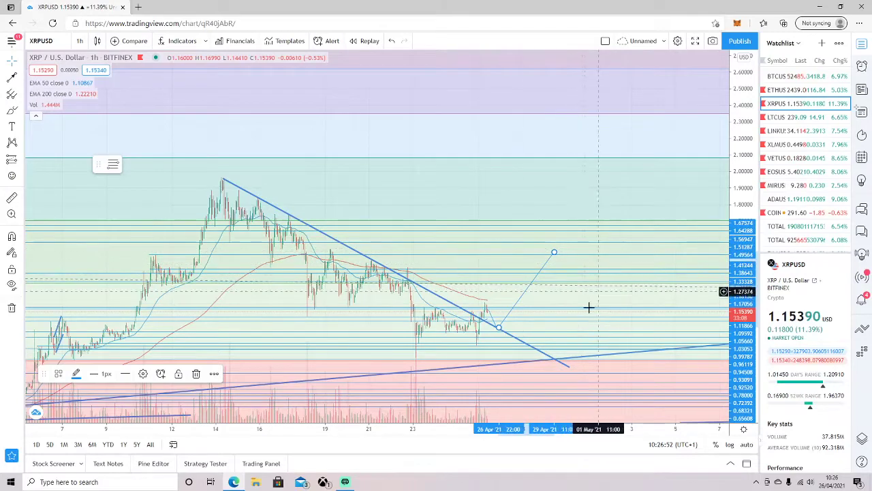
# Draw a steep upward arrow from about 1.510 on 29 April to about 2.472 on 1 May.
pyautogui.scroll(3, 598, 290)
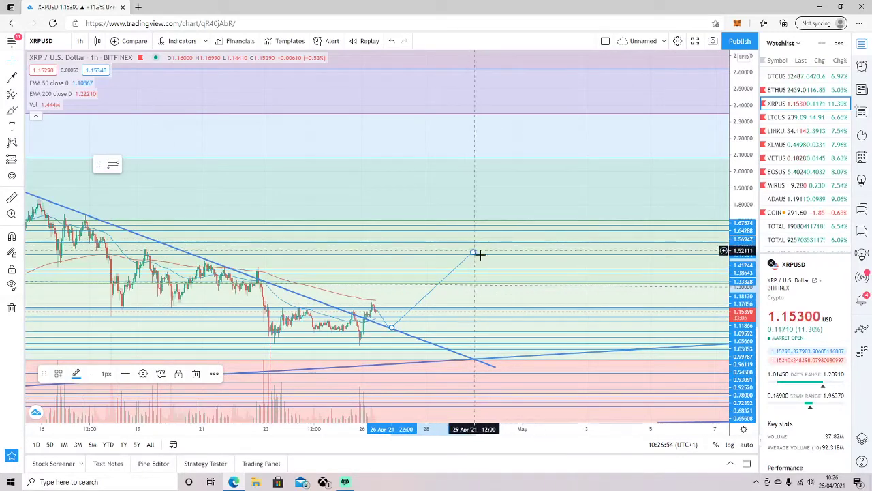
pyautogui.click(13, 78)
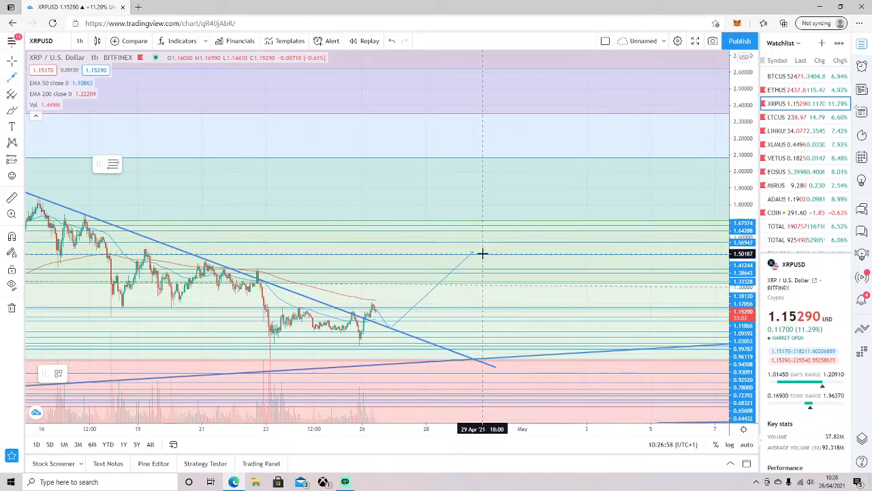
pyautogui.click(484, 253)
pyautogui.click(529, 93)
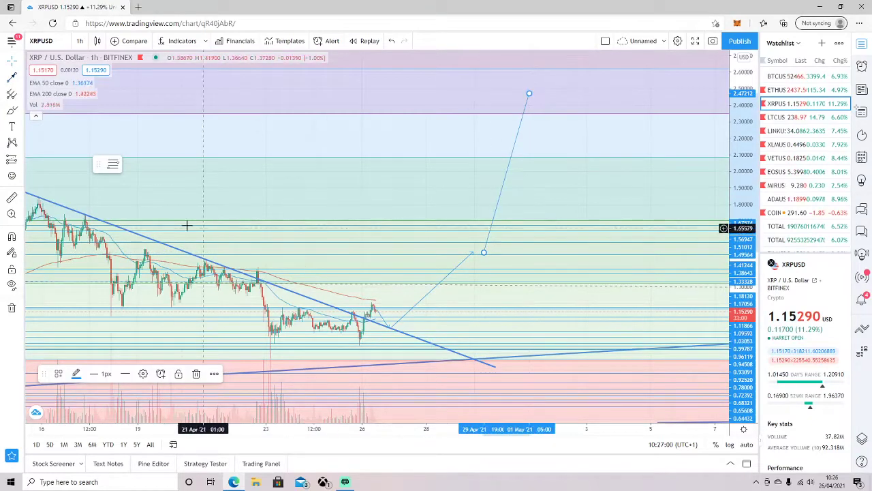
# Draw an alternative path with an arrow from about 1.491 down to 1.331, and another up to about 2.450 on 3 May.
pyautogui.click(11, 78)
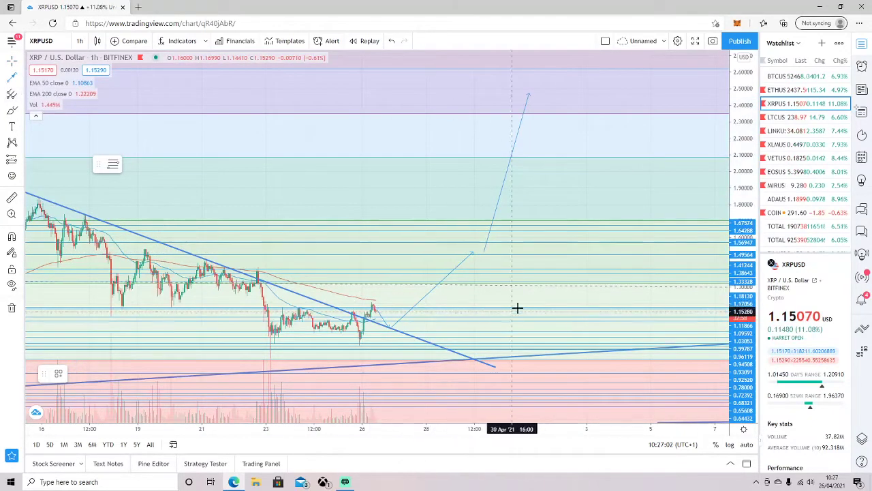
pyautogui.click(475, 255)
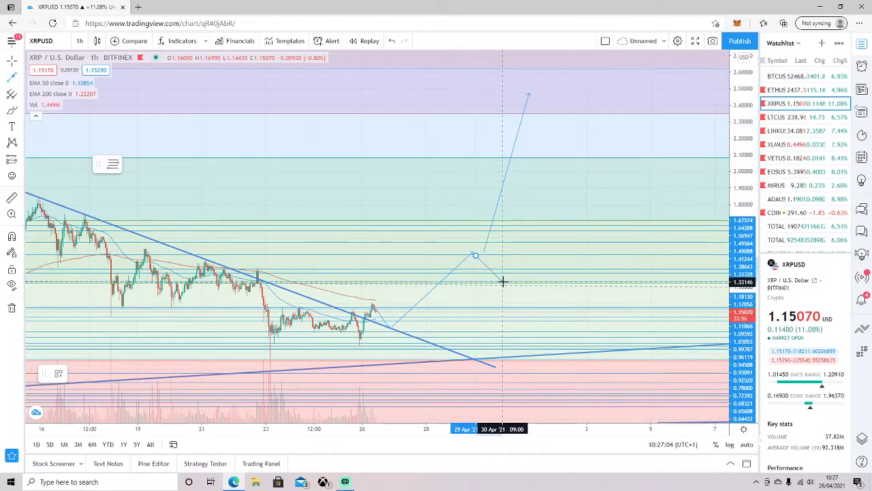
pyautogui.click(502, 281)
pyautogui.click(509, 282)
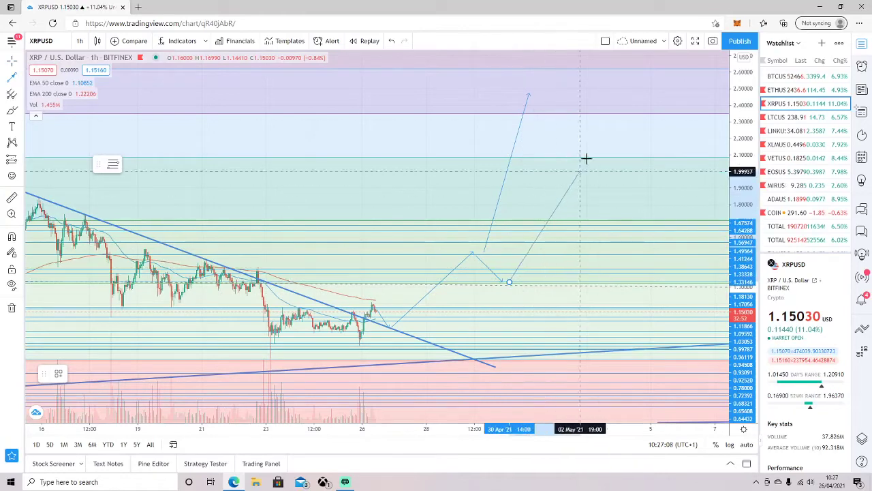
pyautogui.click(608, 96)
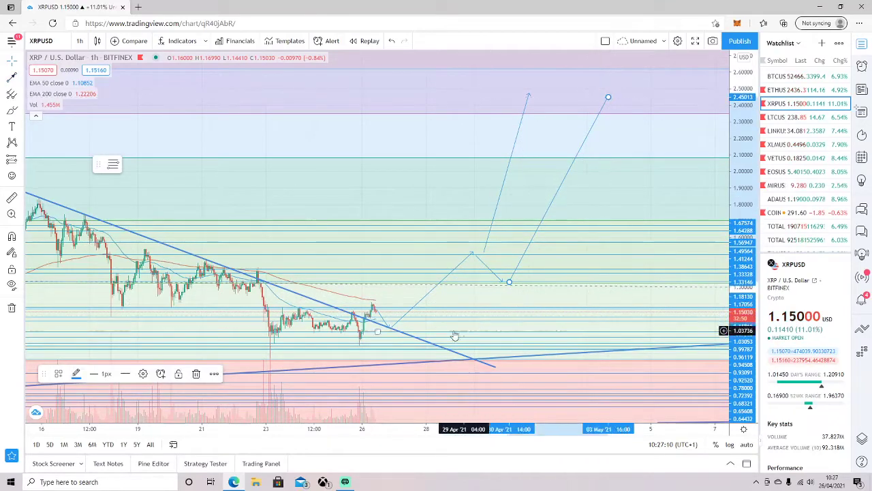
# Examine the projected XRP path against the trend line and horizontal levels, and select the short downward arrow at the current price.
pyautogui.scroll(-1, 340, 366)
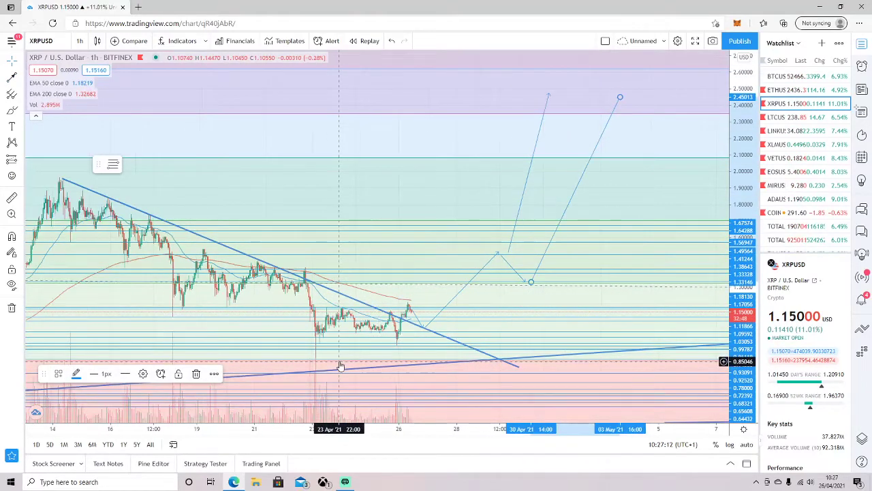
pyautogui.moveTo(740, 126); pyautogui.dragTo(740, 307)
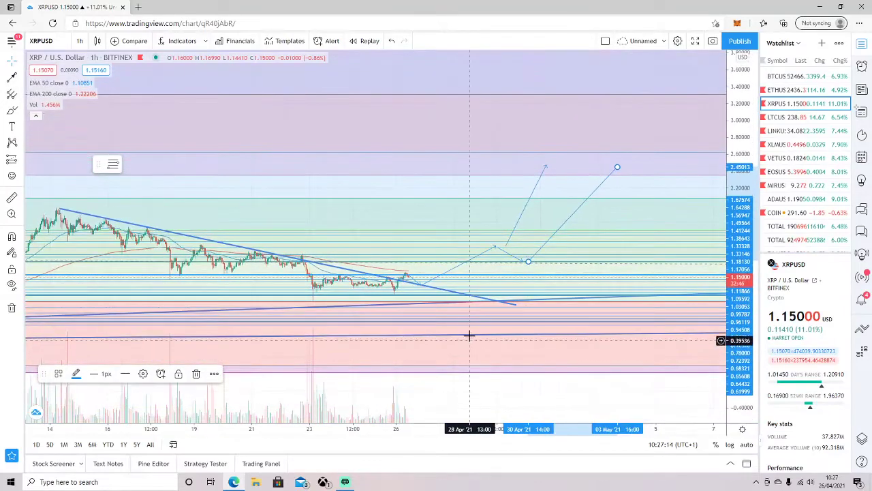
pyautogui.moveTo(740, 368); pyautogui.dragTo(740, 68)
pyautogui.moveTo(402, 293); pyautogui.dragTo(389, 166)
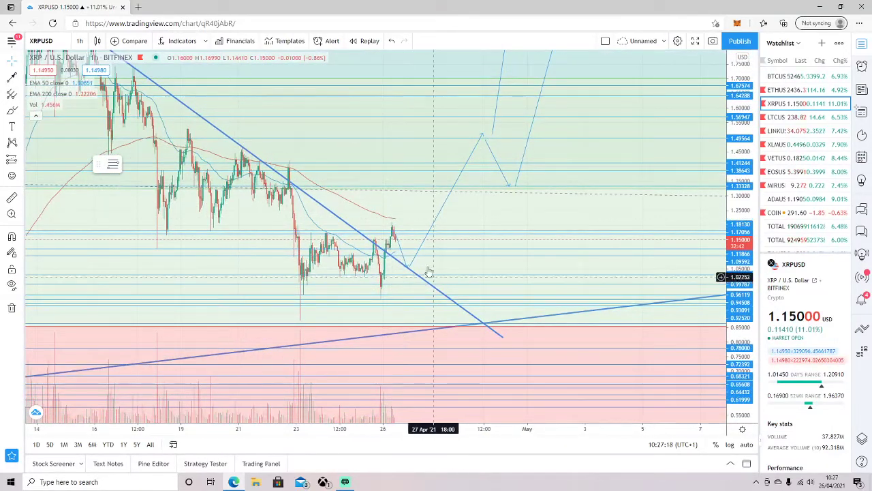
pyautogui.click(406, 268)
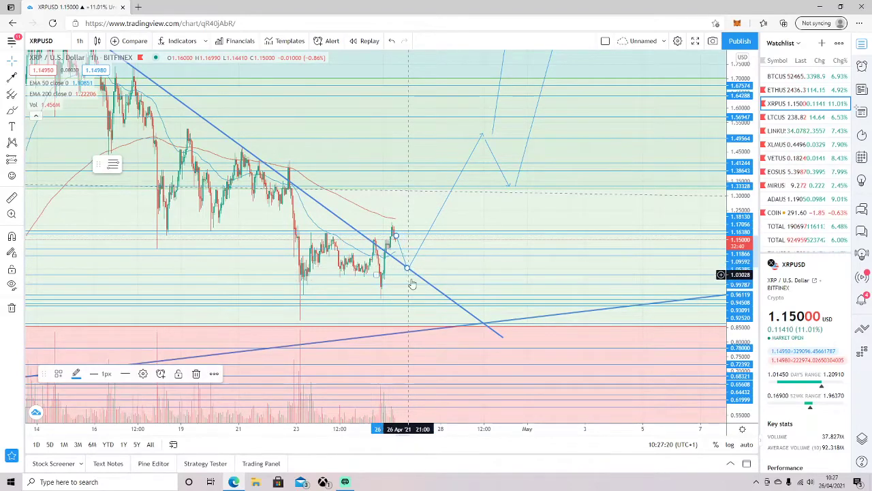
# Lengthen the downward XRP arrow to about 0.771 on 27 April and move the long upward arrow's start almost directly beneath its tip.
pyautogui.moveTo(408, 270); pyautogui.dragTo(424, 341)
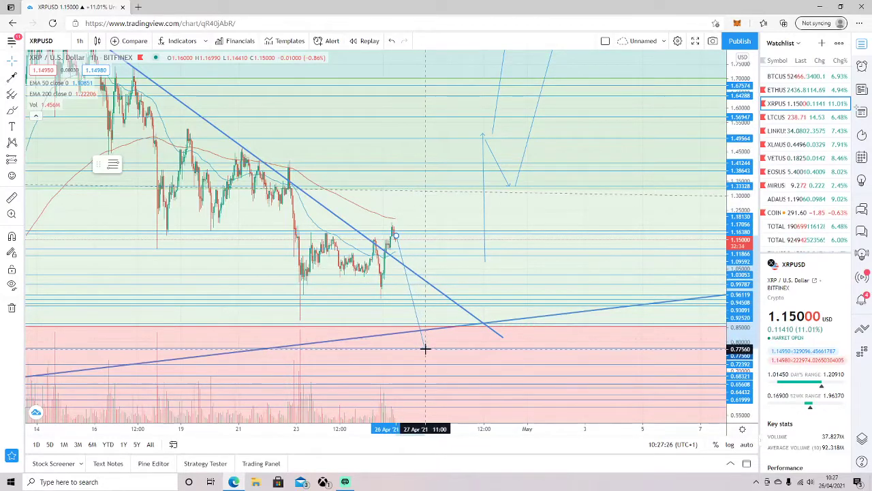
pyautogui.click(425, 349)
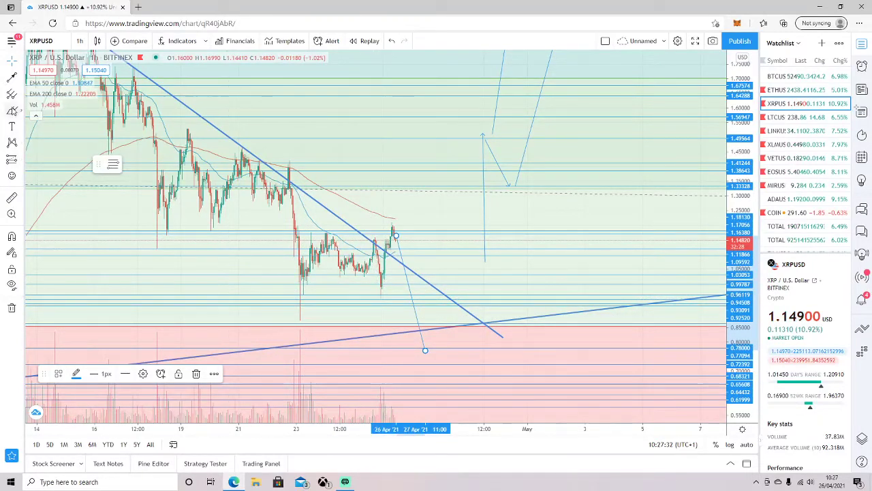
pyautogui.click(15, 81)
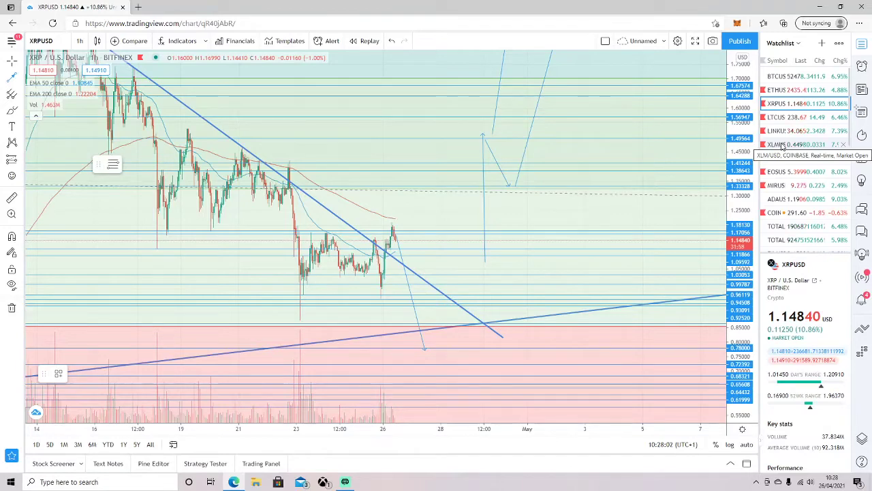
# Open the TOTAL2 chart of the crypto market cap excluding BTC and show its history back to mid-March.
pyautogui.click(804, 240)
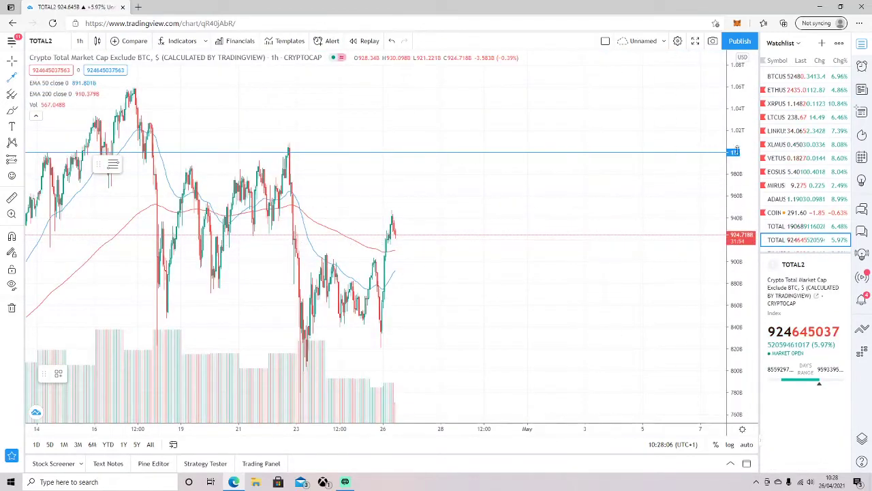
pyautogui.scroll(-5, 630, 279)
pyautogui.scroll(-2, 620, 232)
pyautogui.click(644, 304)
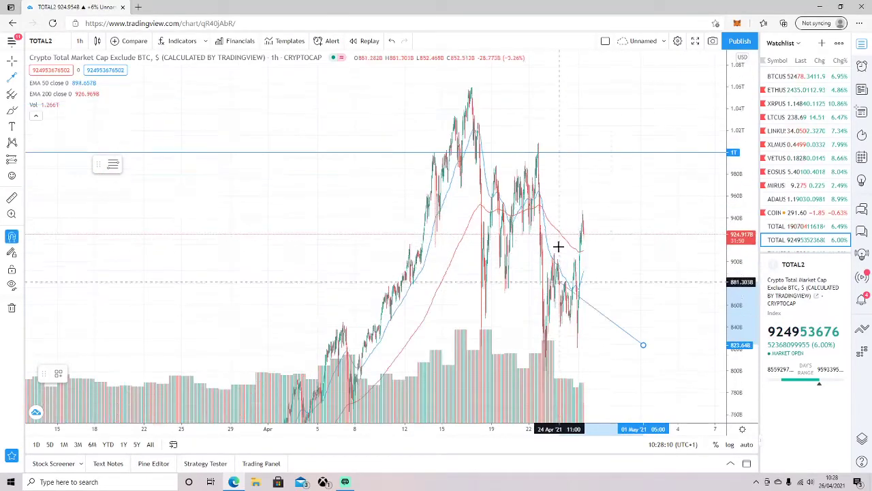
pyautogui.click(624, 269)
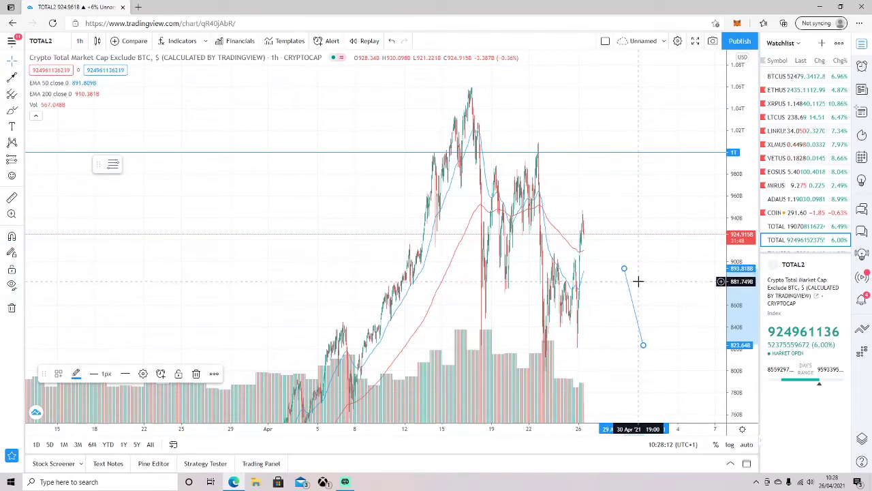
pyautogui.hotkey('ctrl', 'z')
# Examine TOTAL2's recent movement against the 1T and 1.119T levels and the EMAs, and return to the XRPUSD chart.
pyautogui.scroll(-1, 650, 195)
pyautogui.moveTo(740, 122); pyautogui.dragTo(740, 344)
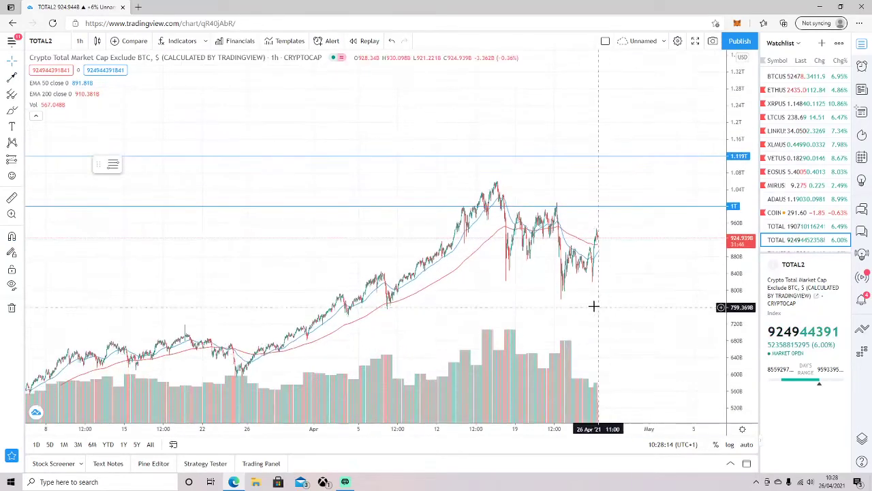
pyautogui.scroll(8, 598, 307)
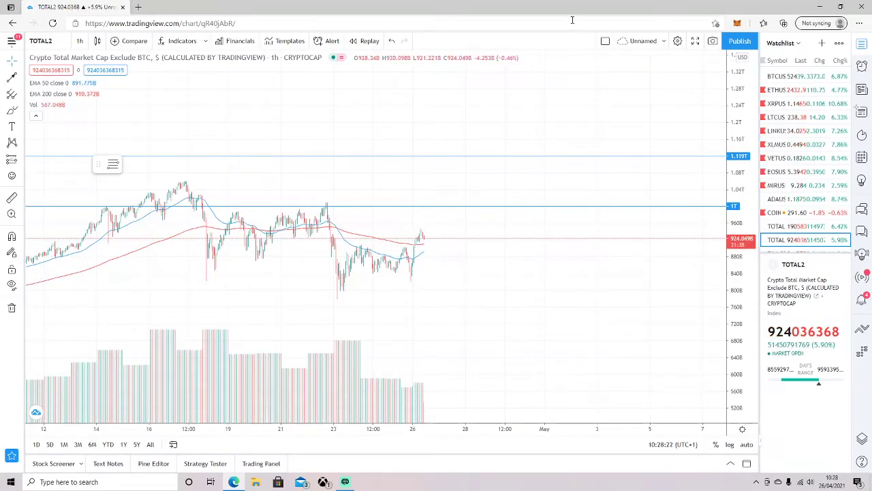
pyautogui.click(804, 104)
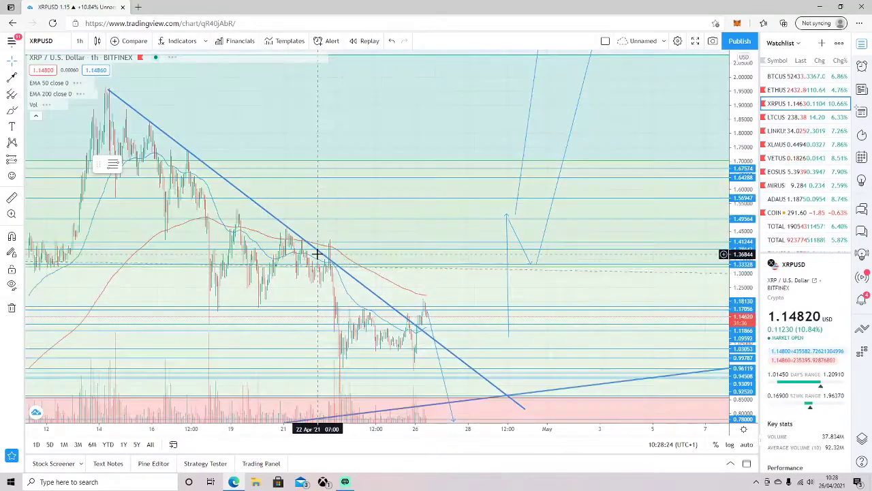